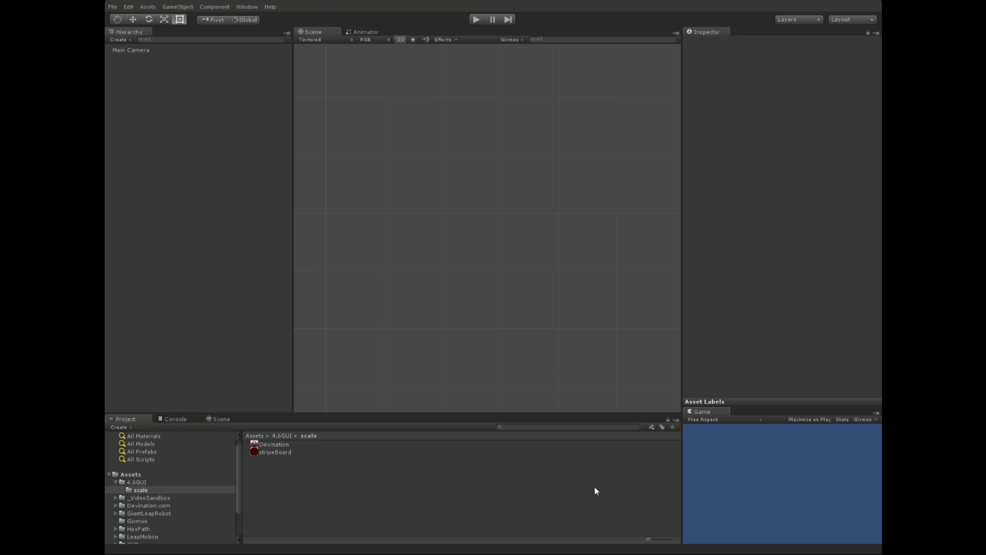
Add a UI Image to the scene
left_click(175, 7)
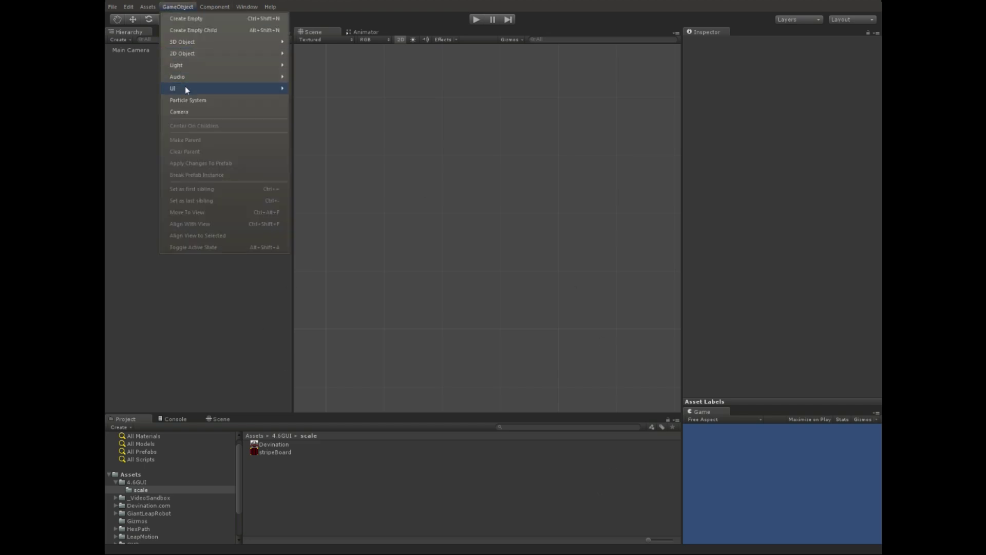
mouse_move(184, 88)
left_click(313, 121)
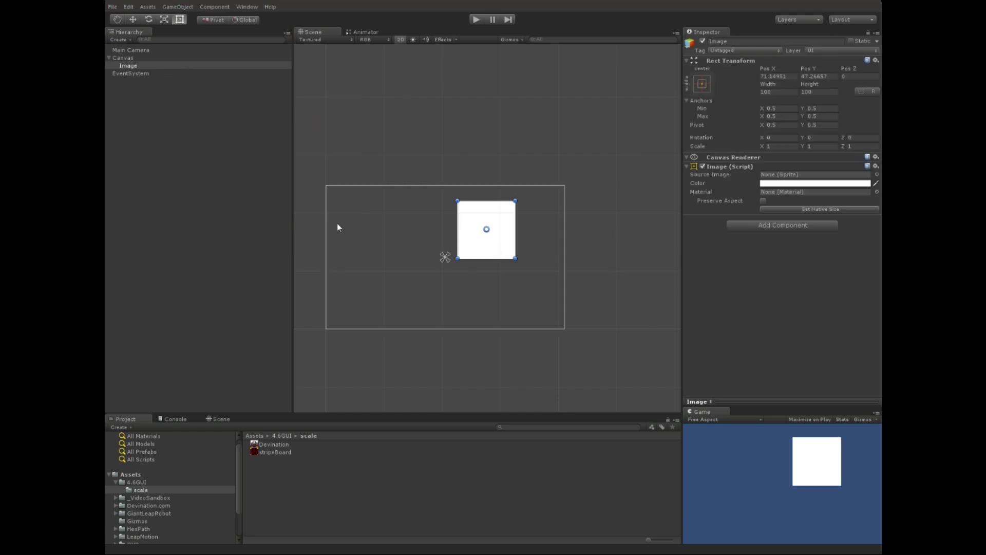
Select the Canvas and narrow the Game view to examine how the canvas rectangle follows its size
left_click(125, 59)
left_click(130, 65)
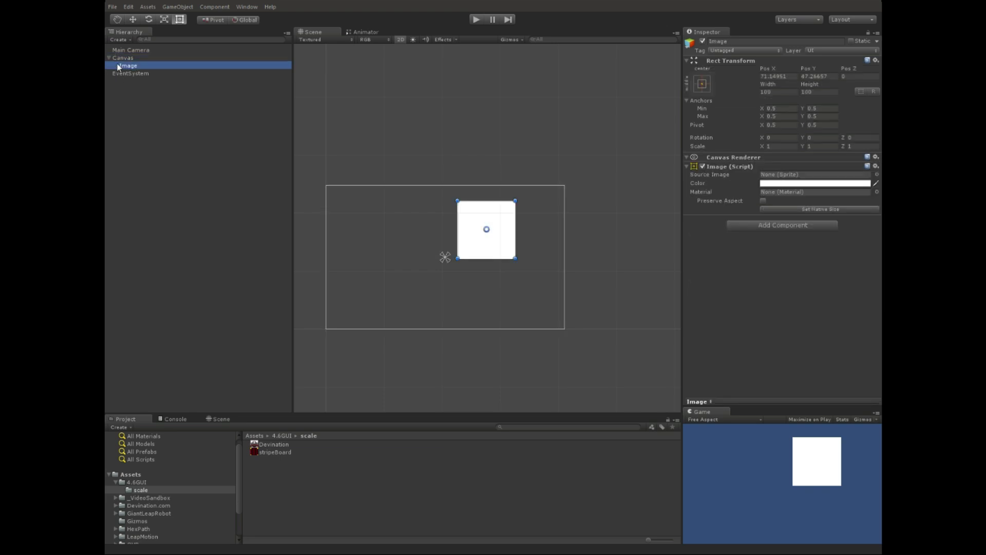
key("Up")
left_click_drag(327, 220, 315, 224)
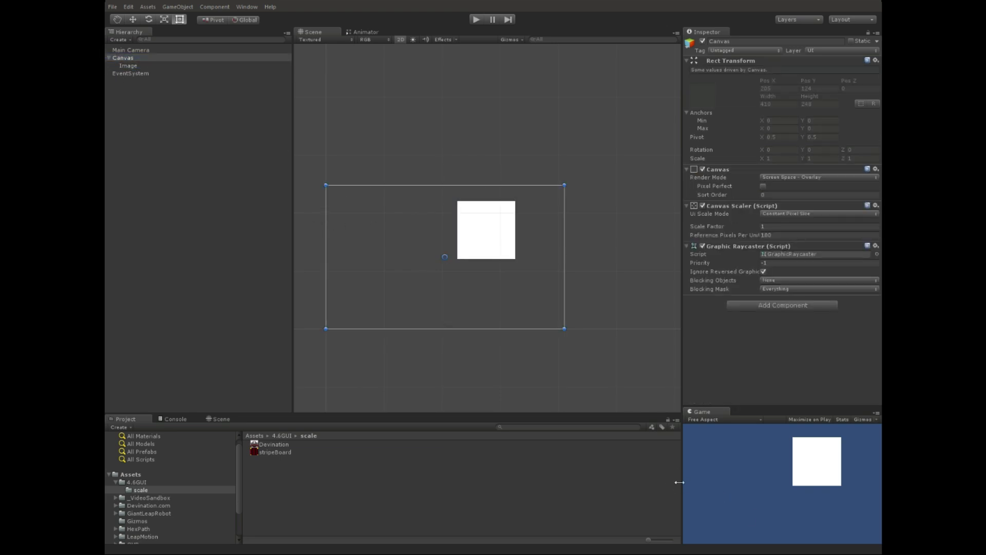
mouse_move(683, 482)
left_mouse_down()
mouse_move(720, 471)
mouse_move(645, 475)
mouse_move(696, 473)
mouse_move(649, 477)
mouse_move(700, 481)
left_mouse_up()
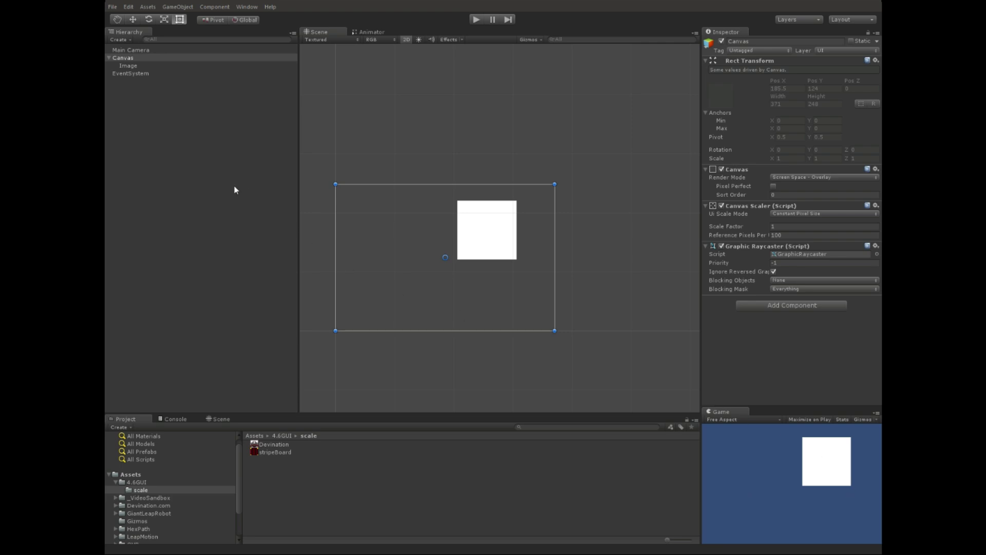
Move the Image within the canvas to about X -50, Y 25.9
left_click(134, 65)
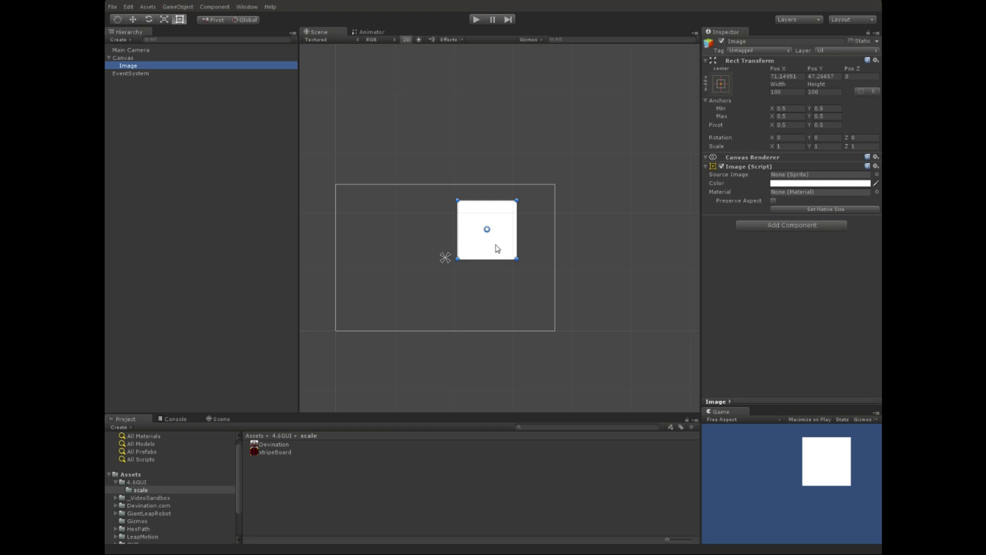
left_click_drag(495, 248, 431, 261)
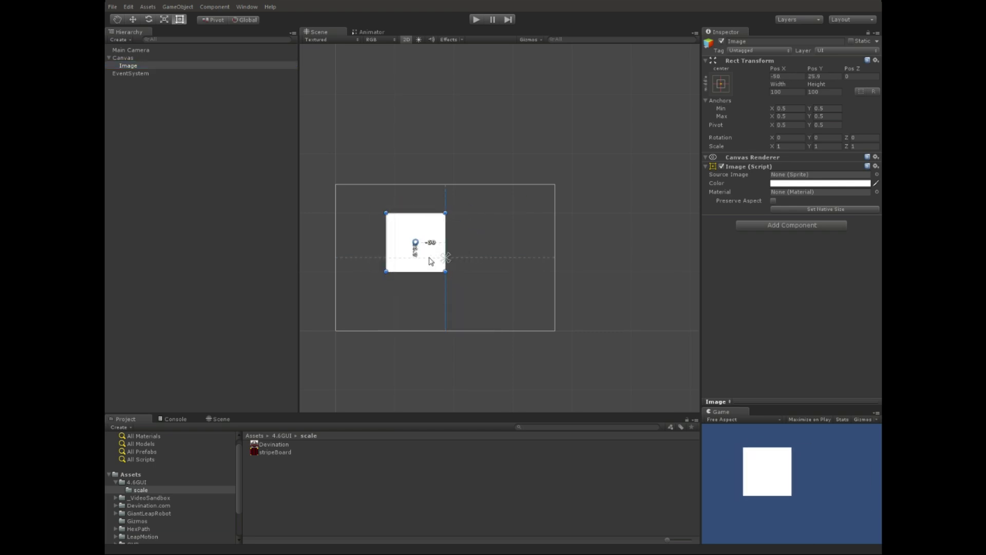
Change the texture type of both Devination and stripeBoard to Sprite (2D and UI)
left_click_drag(276, 452, 367, 479)
left_click(275, 445)
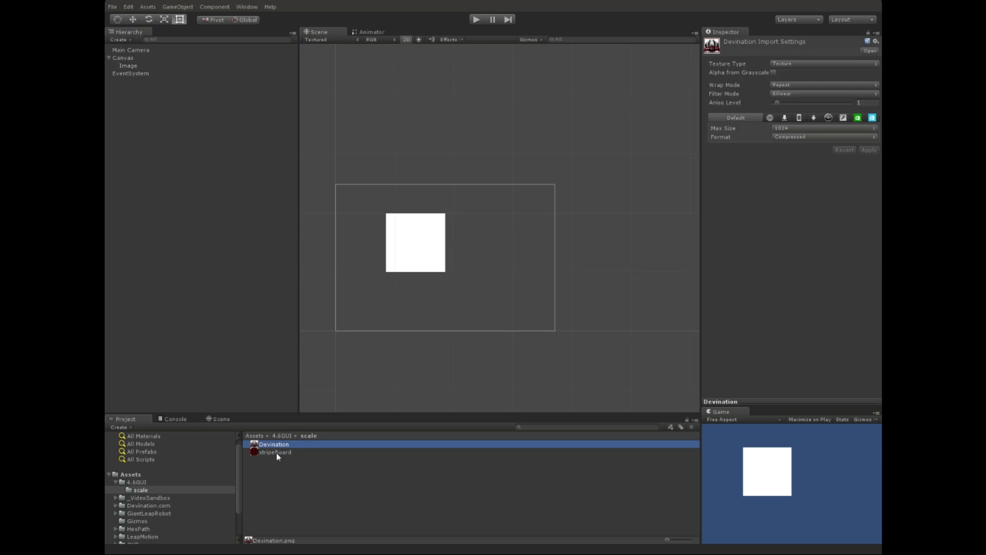
left_click(277, 452, "shift")
left_click(802, 65)
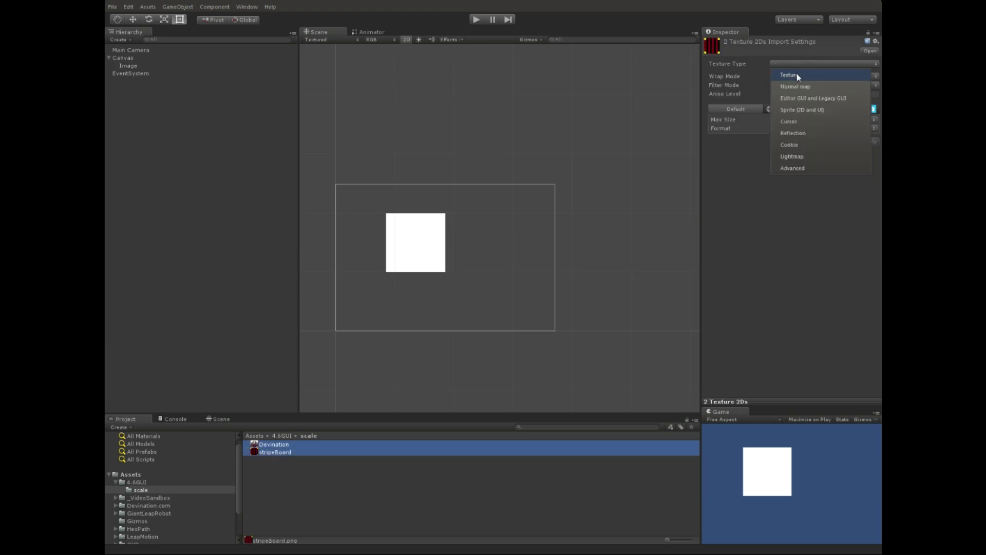
left_click(806, 109)
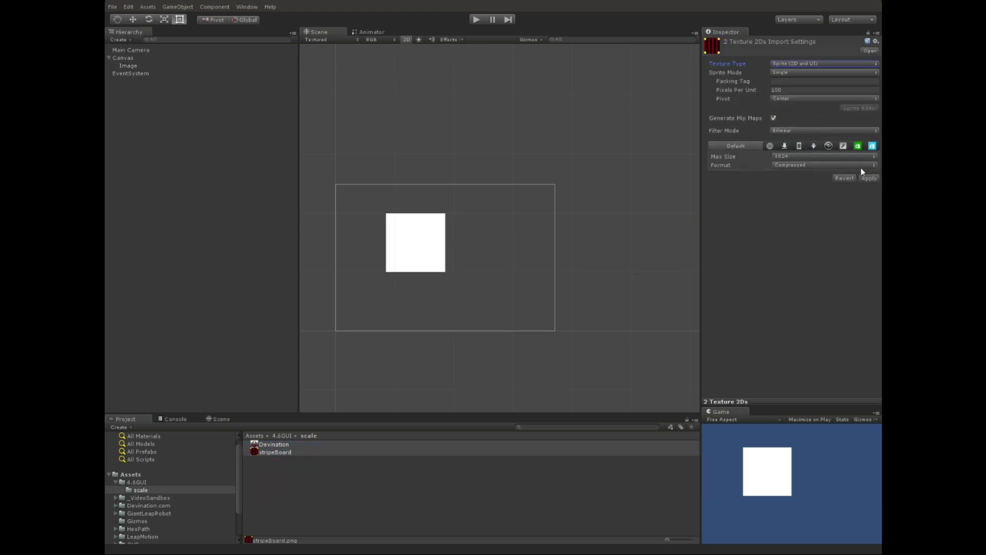
Assign stripeBoard as the Image's source image and move the Image into the canvas's upper-left corner
left_click(128, 66)
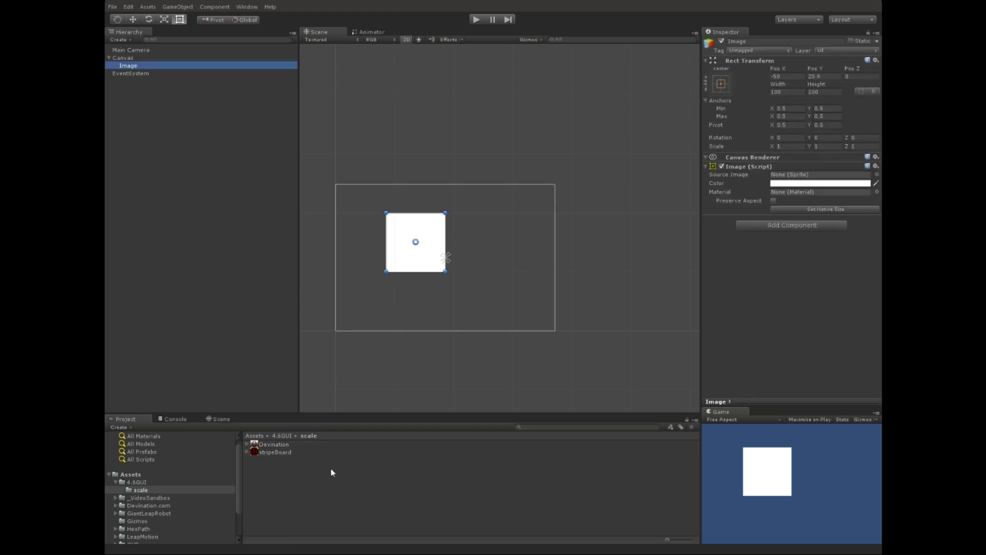
left_click_drag(283, 454, 791, 175)
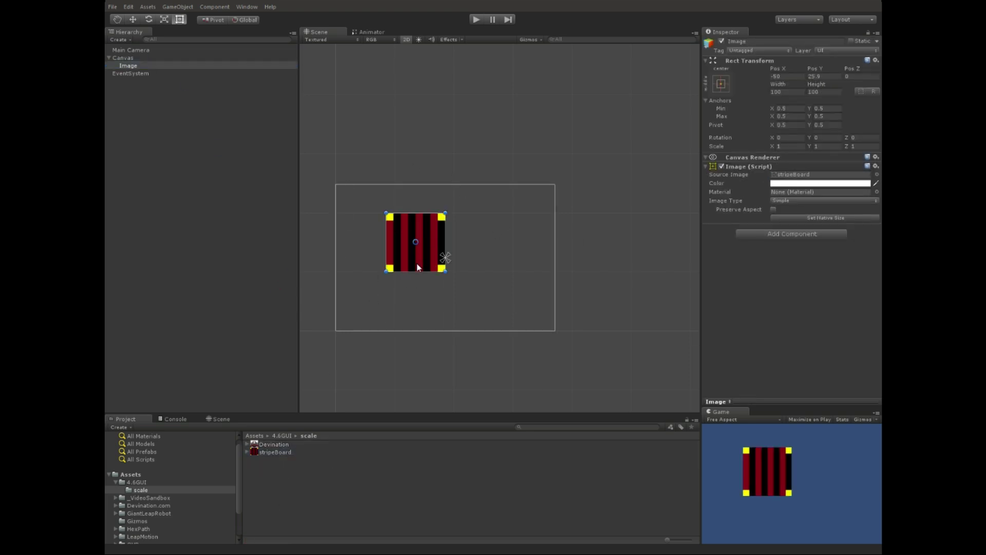
left_click_drag(417, 266, 367, 238)
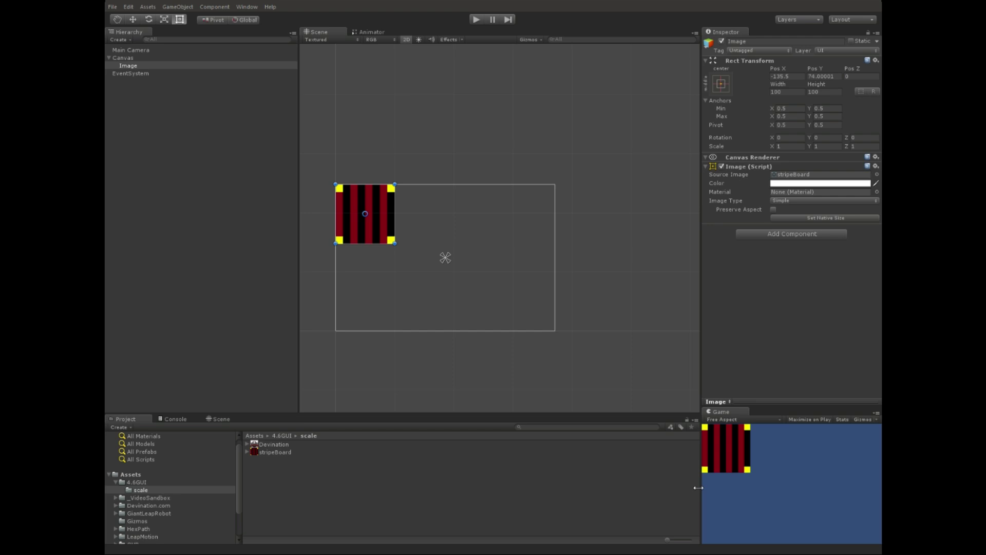
Widen the Game view and move the Image back against the canvas's upper-left corner
left_click_drag(698, 488, 676, 490)
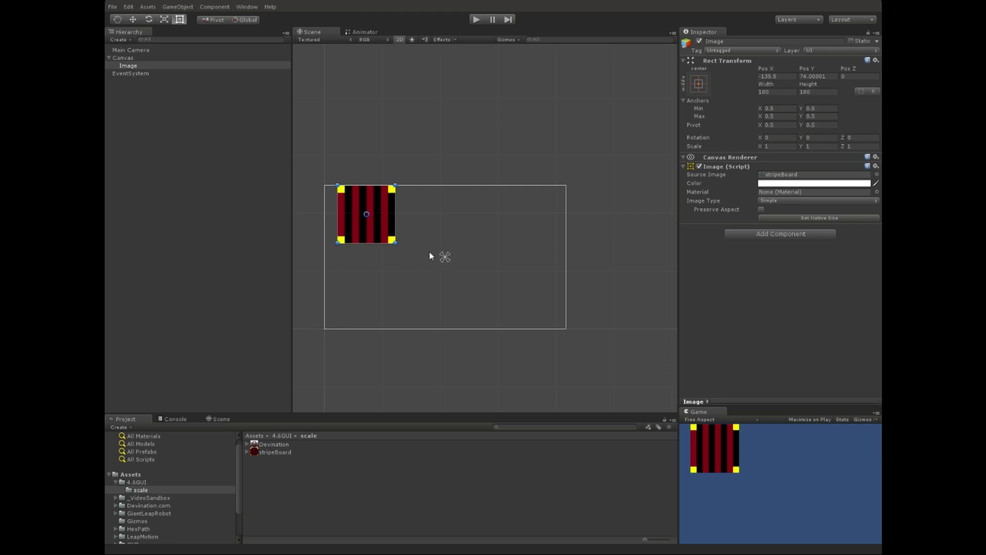
left_click(445, 258)
mouse_move(384, 234)
left_mouse_down()
mouse_move(393, 235)
mouse_move(369, 235)
left_mouse_up()
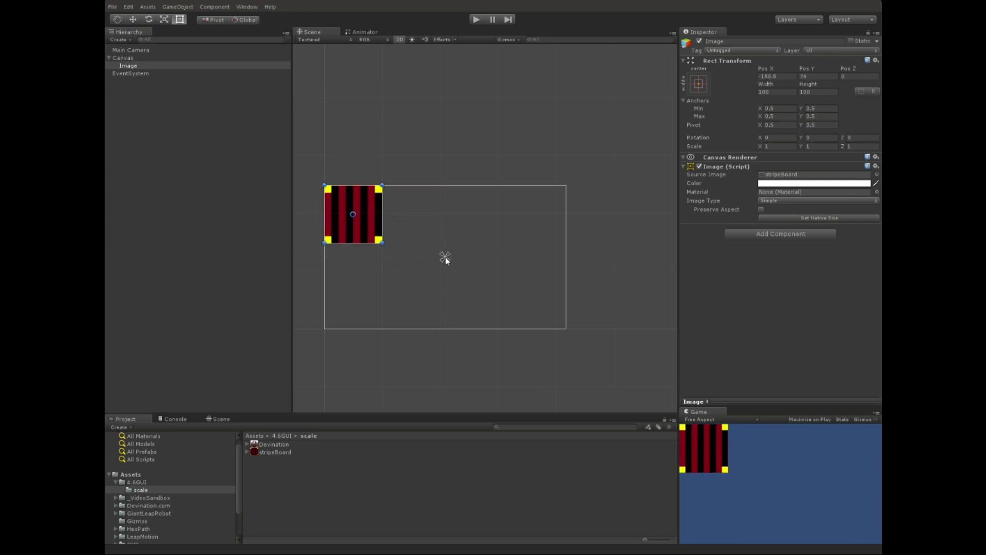
Move the Image's anchors to the canvas's upper-left corner and test them by resizing the Game view
left_click_drag(445, 259, 325, 185)
mouse_move(679, 446)
left_mouse_down()
mouse_move(749, 446)
mouse_move(678, 443)
left_mouse_up()
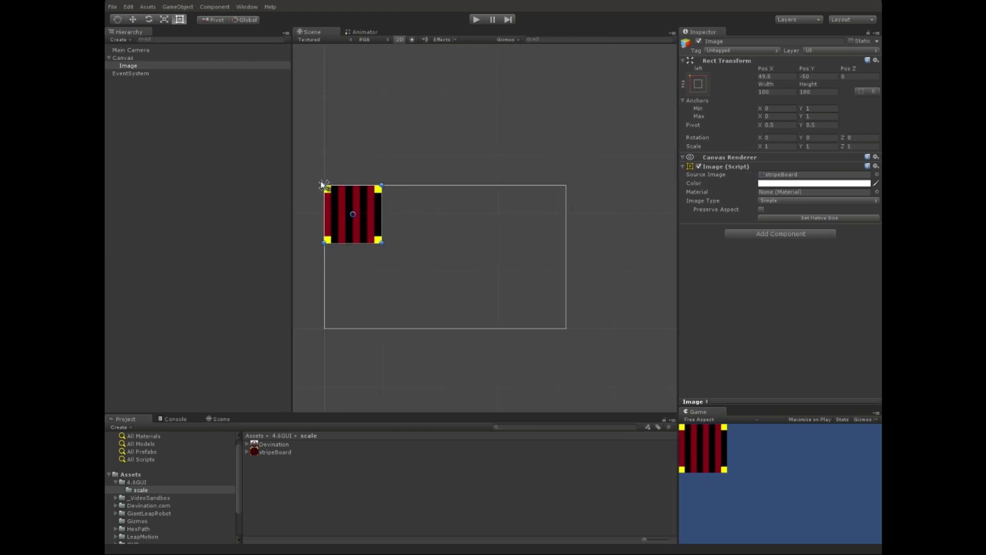
Try the middle-left, bottom-row and middle-center anchor presets on the Image, finishing with the top-left preset
left_click(699, 84)
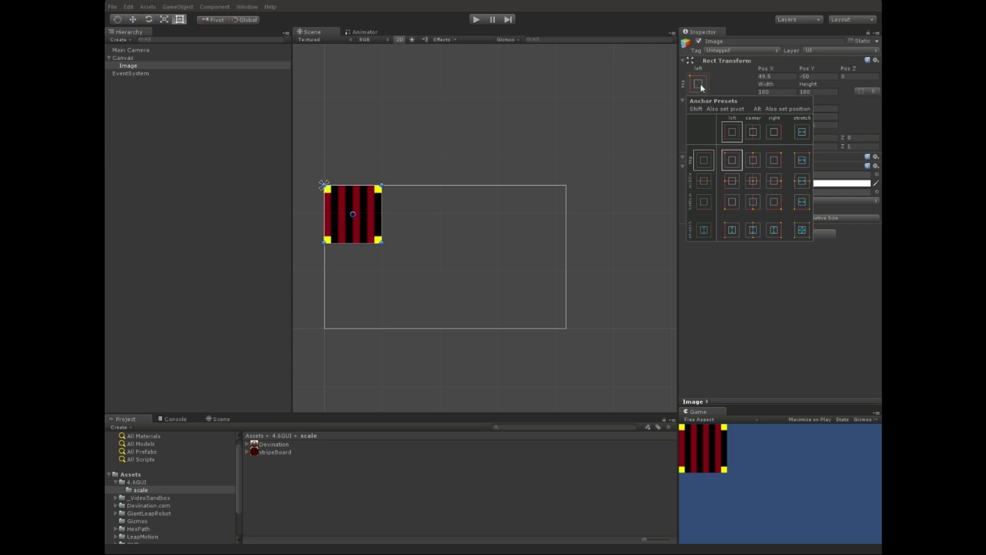
left_click(731, 183)
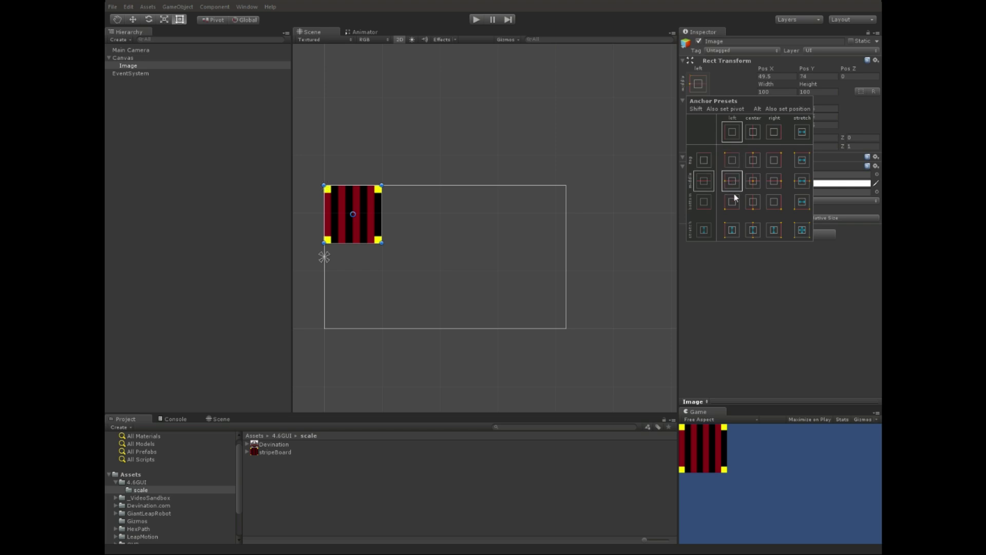
left_click(732, 204)
left_click(753, 203)
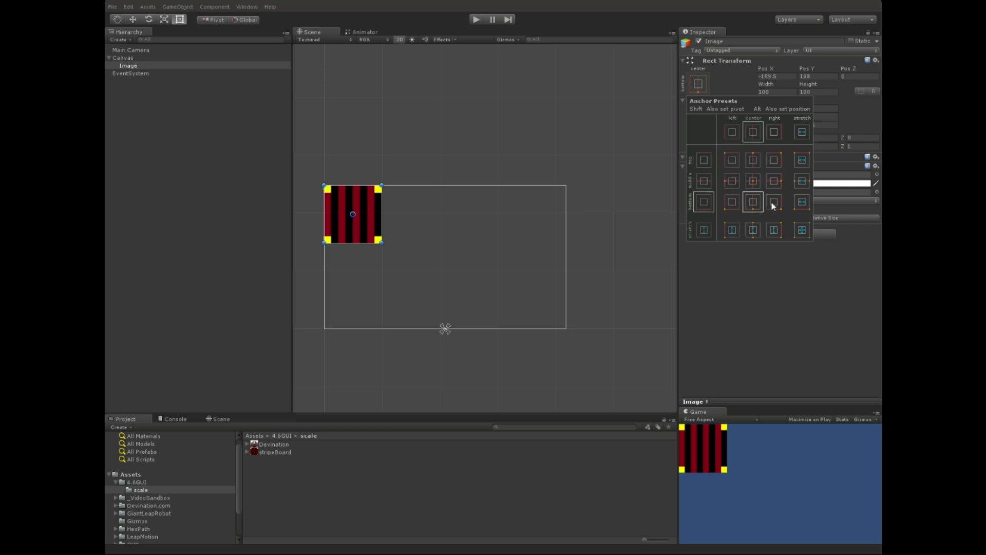
left_click(774, 204)
left_click(753, 180)
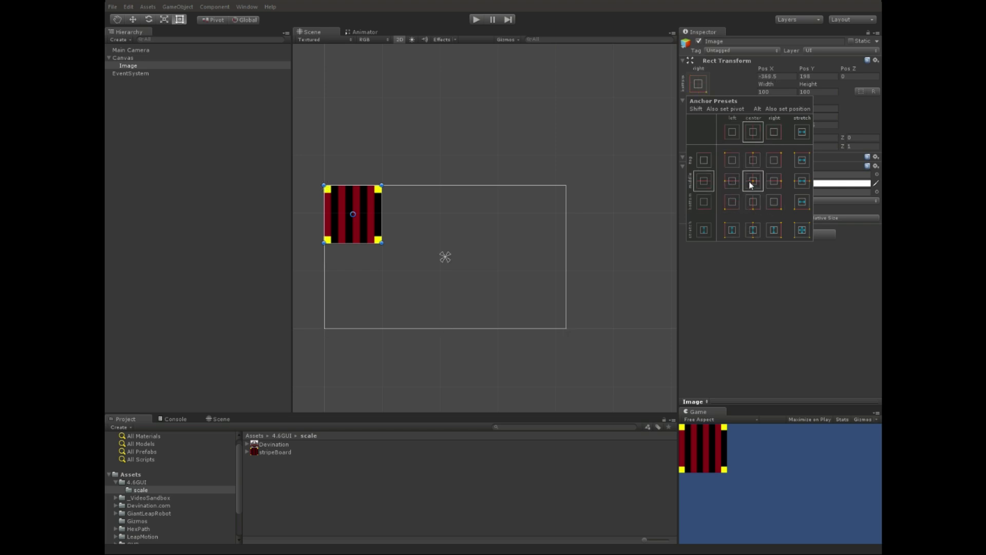
left_click(730, 162)
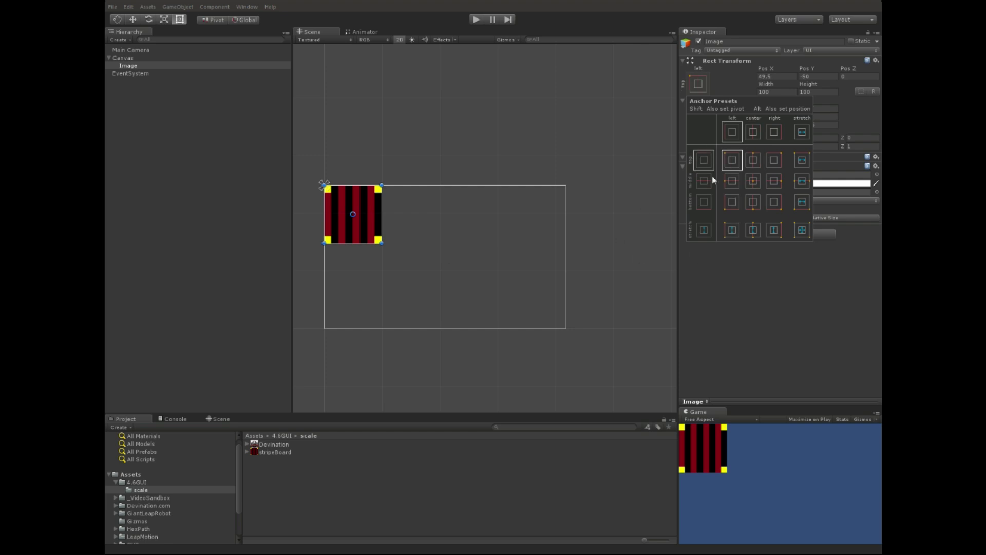
left_click(773, 334)
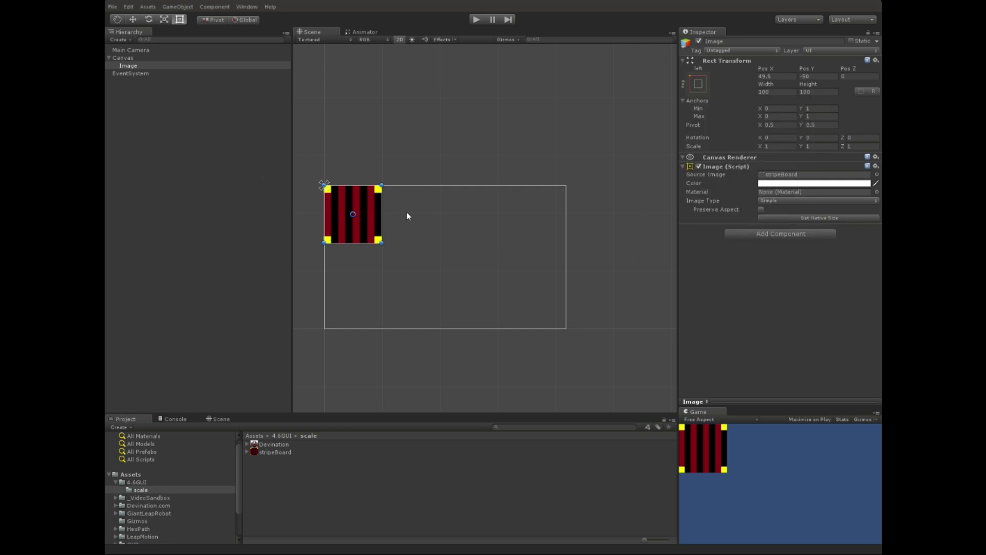
Resize the Image to fill the canvas, then widen the Game view and stretch the Image to the new right edge, about 469.5 by 248
left_click_drag(679, 480, 712, 466)
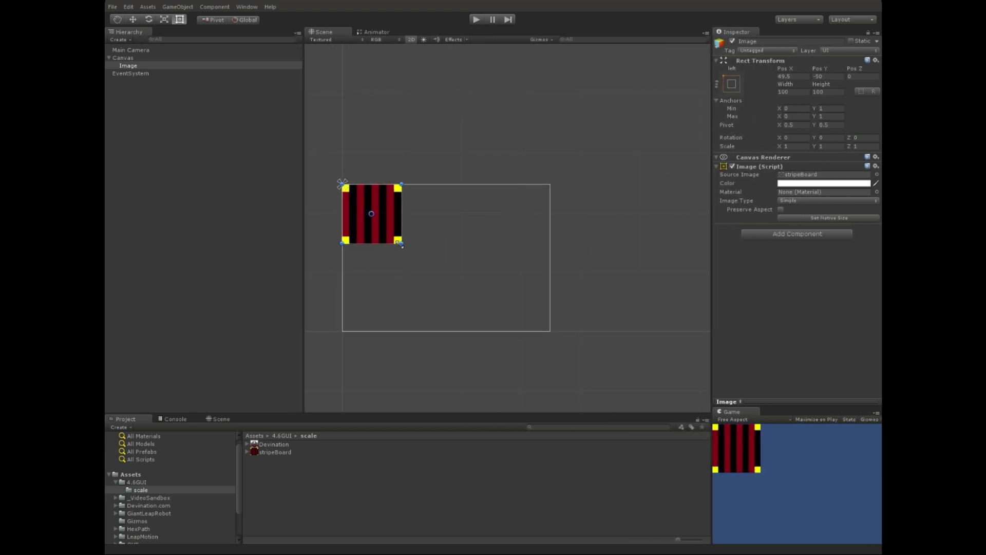
left_click_drag(400, 244, 548, 332)
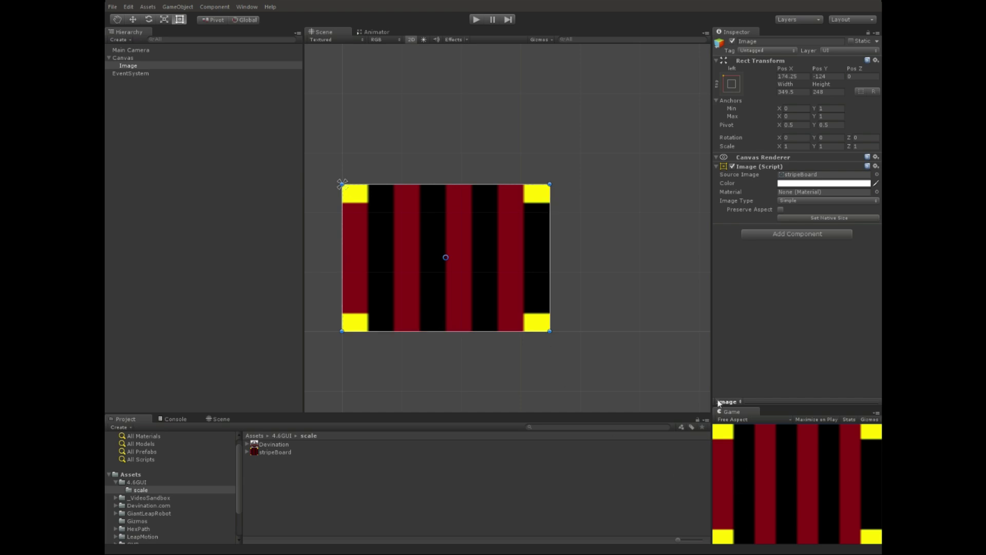
left_click_drag(713, 467, 654, 465)
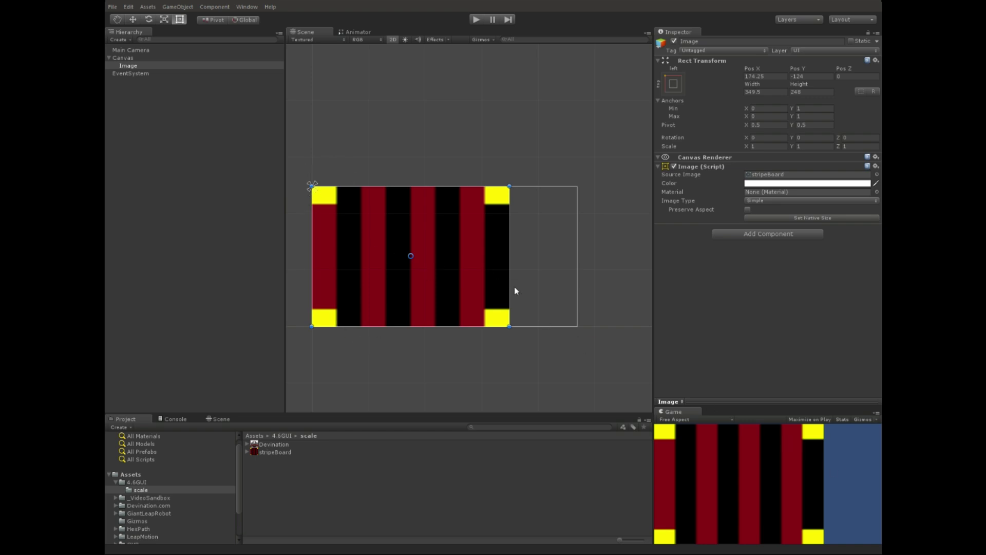
left_click_drag(512, 286, 577, 285)
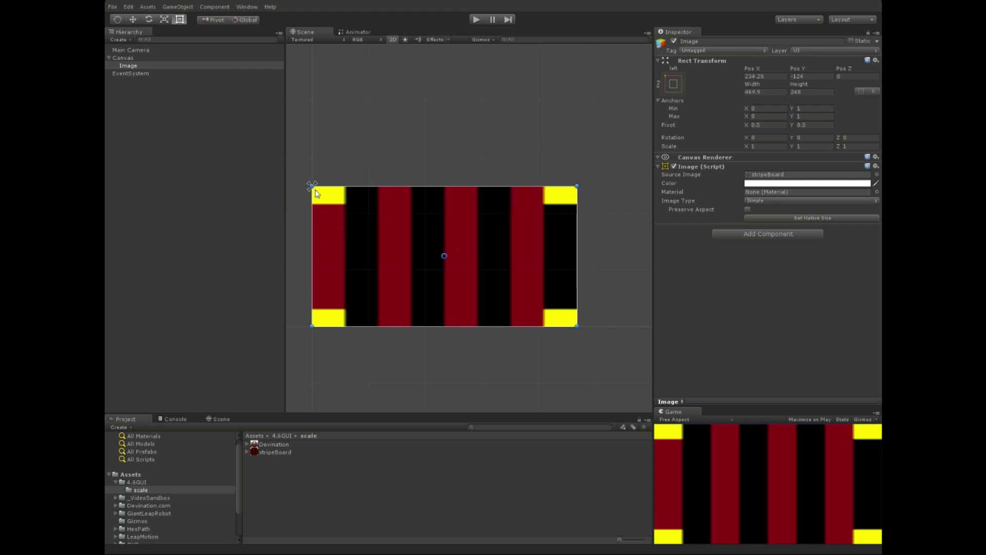
Spread the Image's anchors to the four canvas corners and test the stretching by resizing the Game view's width and height
left_click_drag(315, 193, 588, 347)
left_click_drag(653, 484, 671, 469)
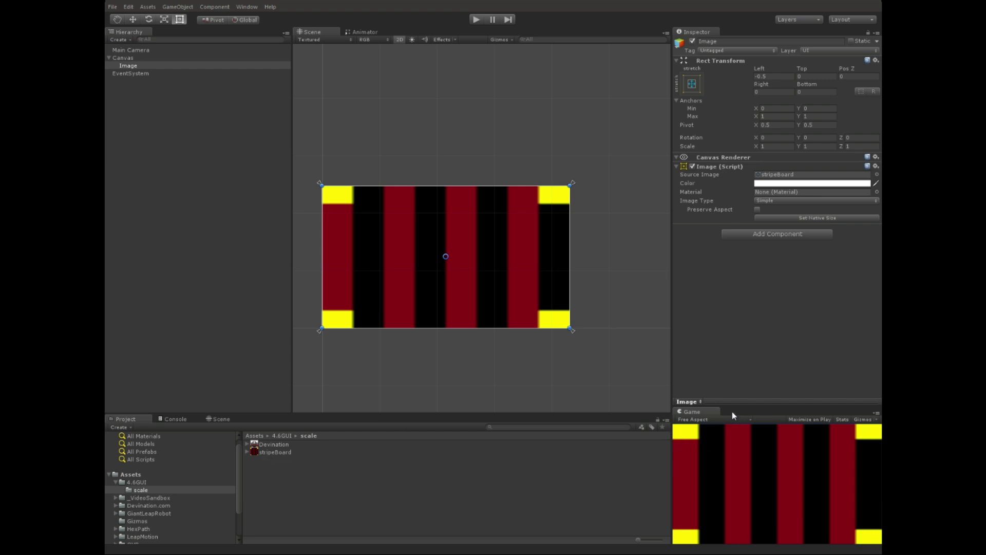
left_click_drag(736, 402, 752, 351)
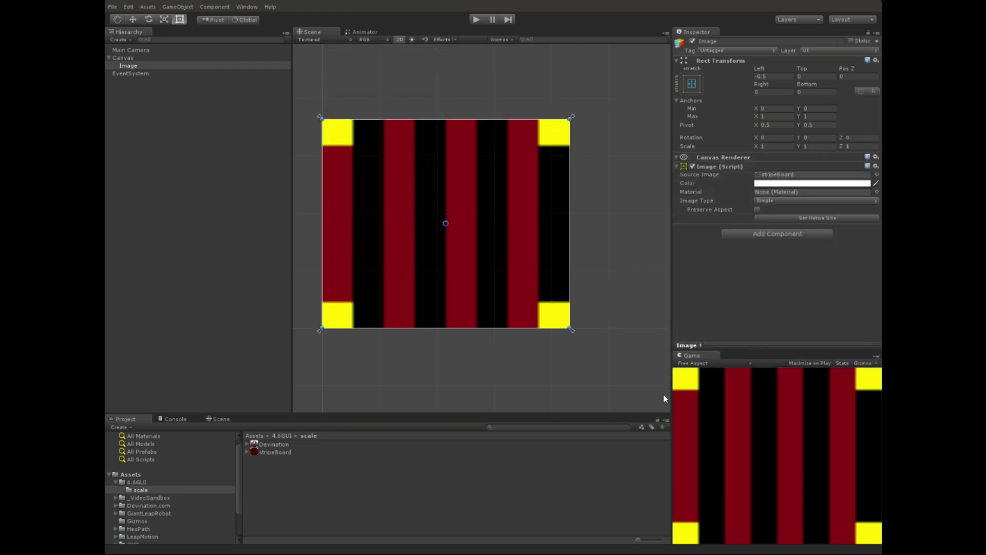
left_click_drag(728, 351, 729, 418)
Set the stripeBoard sprite's filter mode to Point and view its sprite mode options
left_click(276, 453)
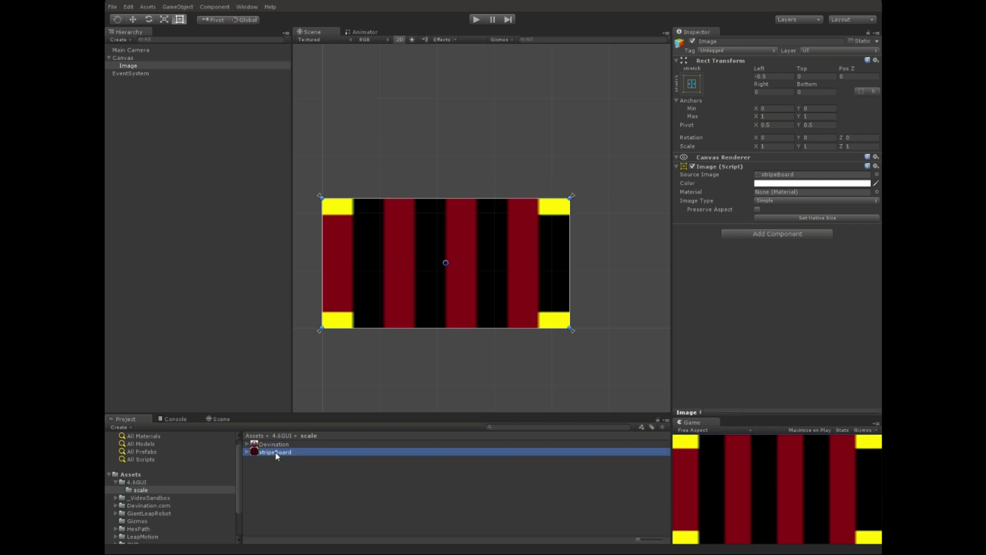
left_click(765, 129)
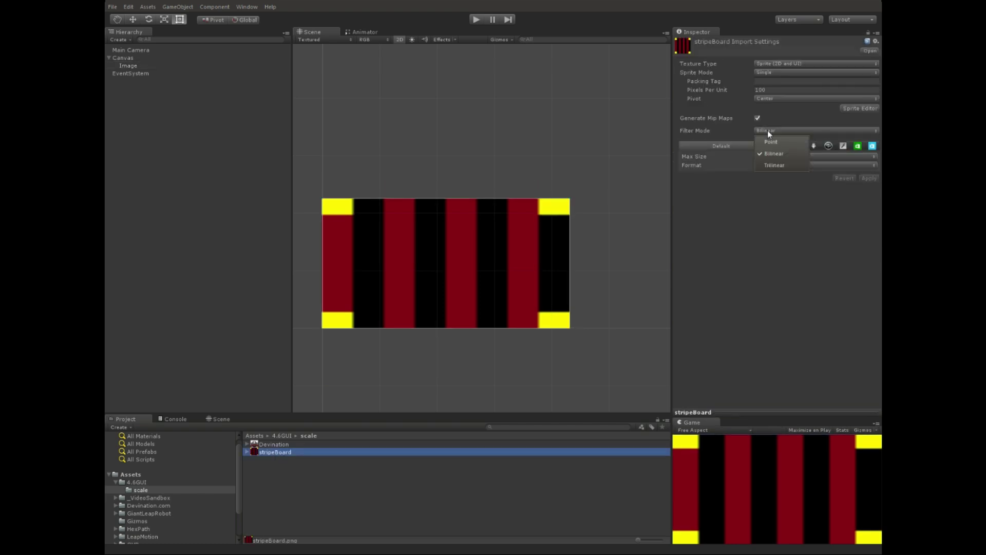
left_click(773, 136)
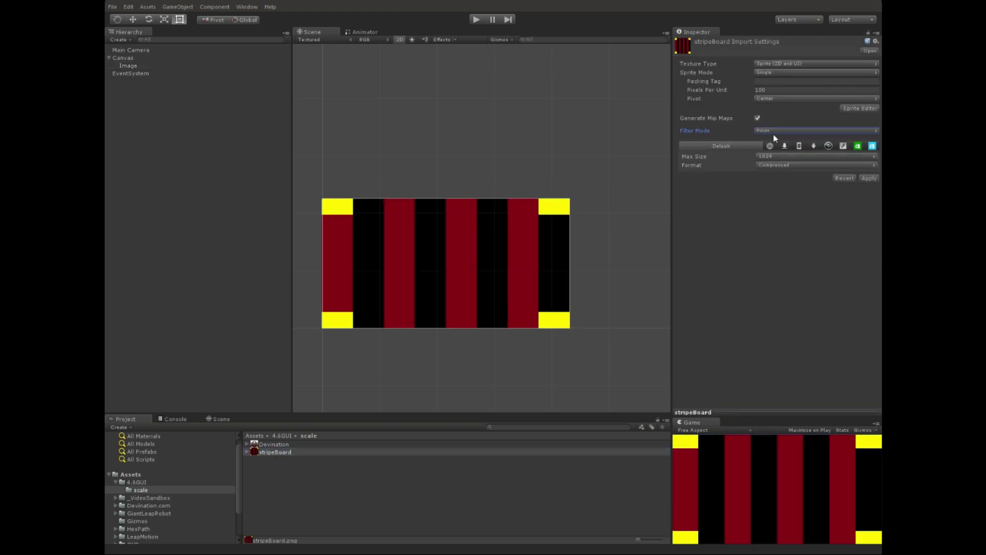
left_click(773, 73)
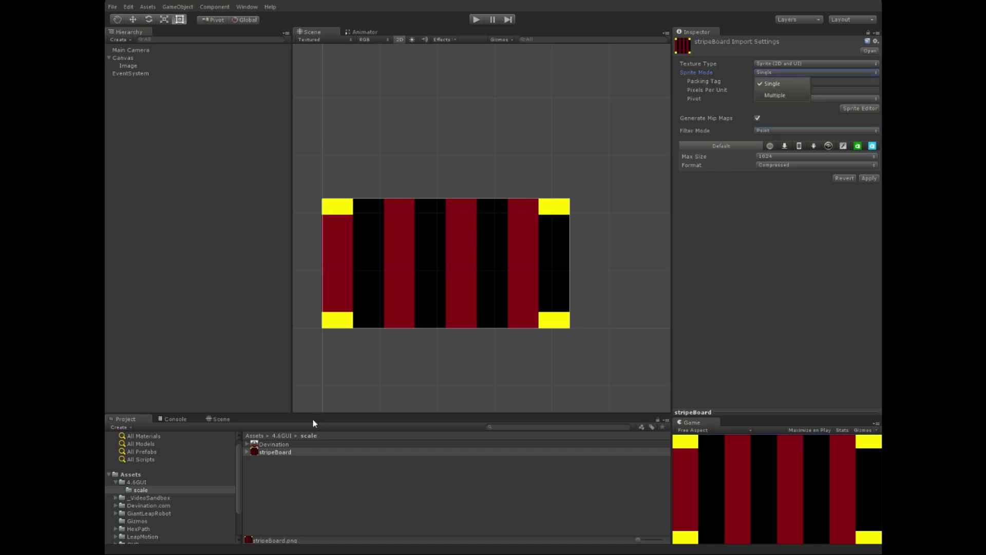
Open the stripeBoard sprite in the Sprite Editor and pull in rough borders of left 13, right 20, top 13 and bottom 17
left_click(280, 453)
left_click(856, 110)
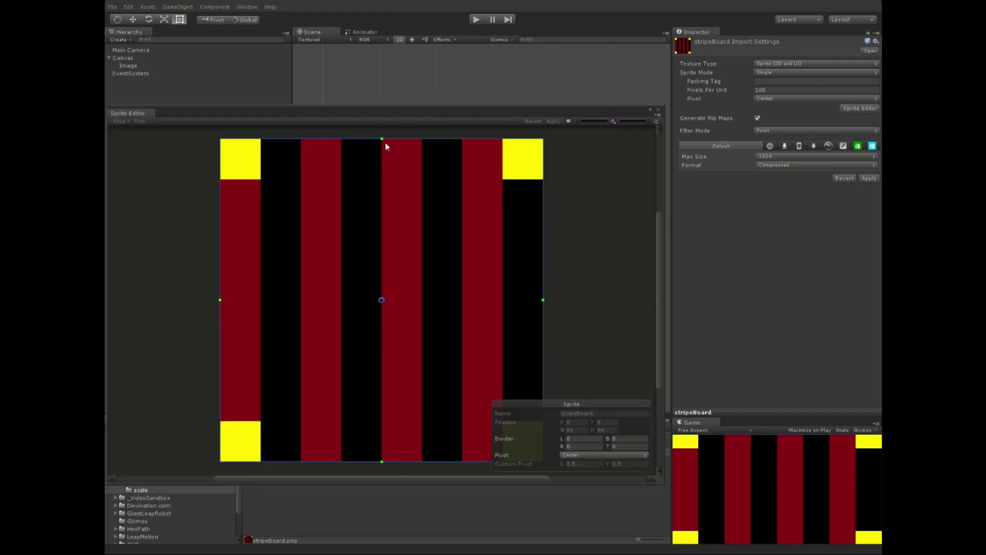
left_click_drag(382, 139, 386, 204)
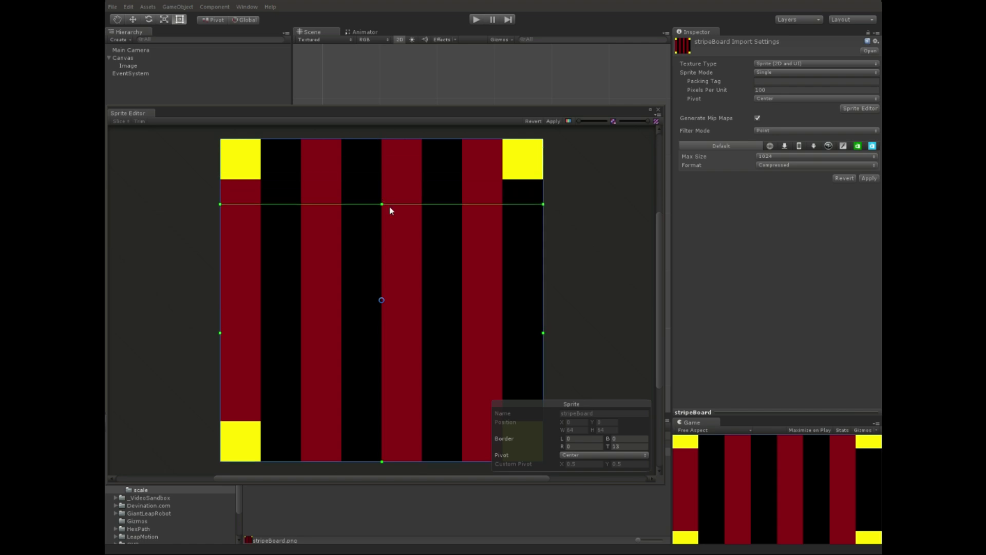
left_click_drag(542, 333, 515, 332)
left_click_drag(219, 332, 285, 333)
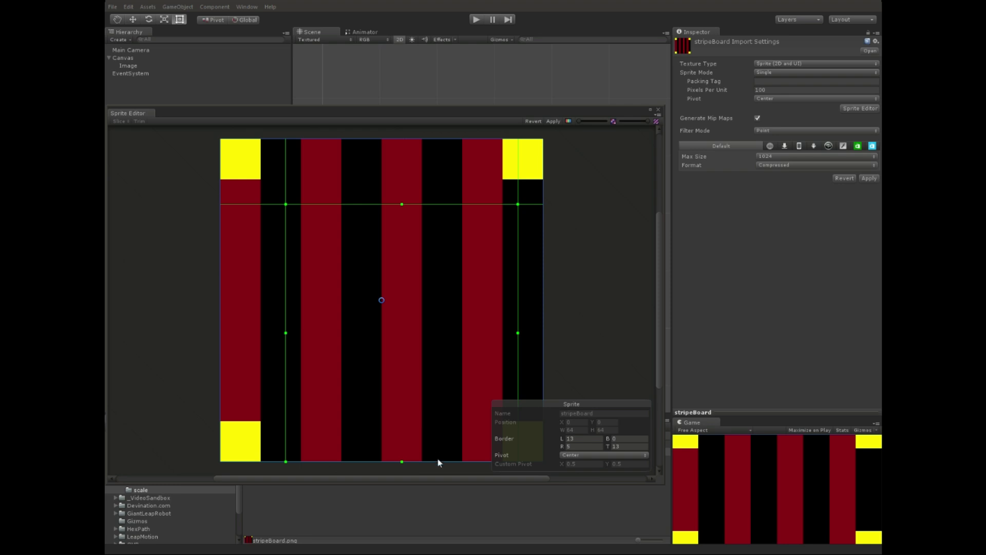
left_click_drag(400, 460, 403, 375)
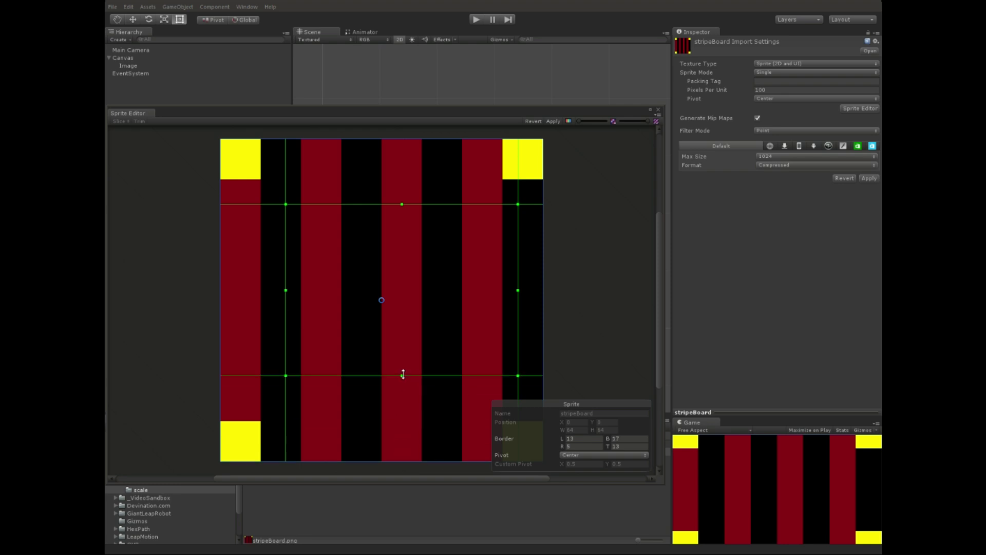
left_click_drag(518, 290, 442, 290)
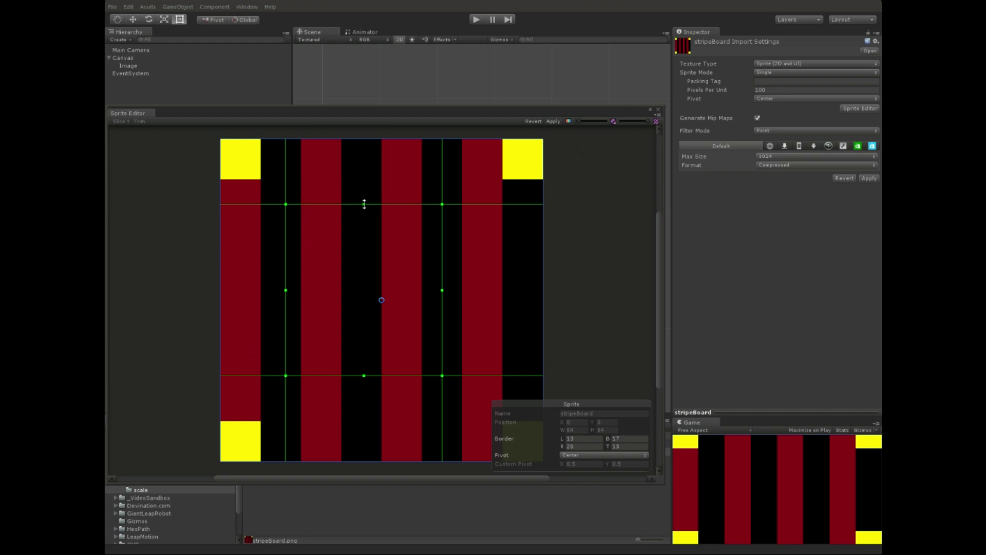
Align the stripeBoard sprite's borders with the yellow corner squares, setting left, right, top and bottom to 8
left_click_drag(364, 204, 369, 179)
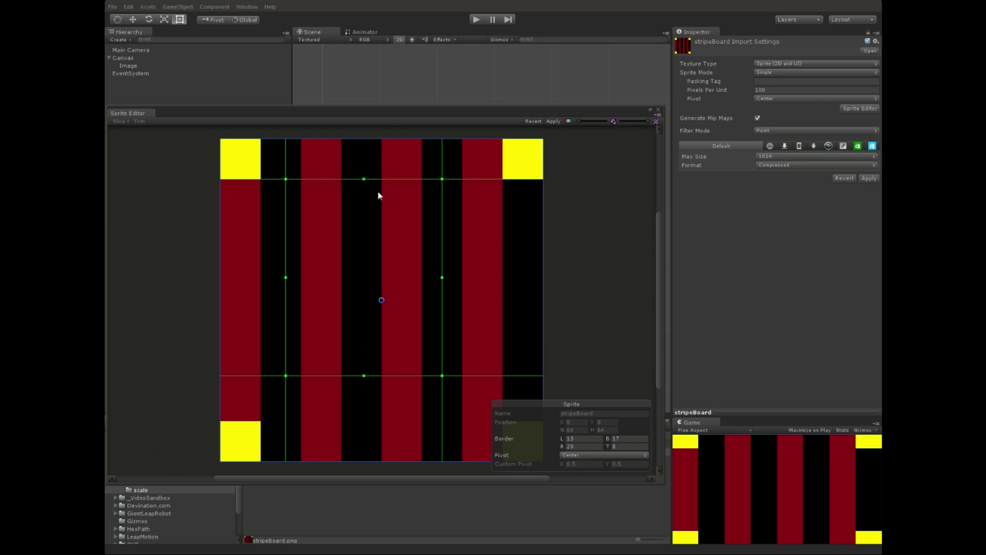
left_click_drag(442, 277, 501, 284)
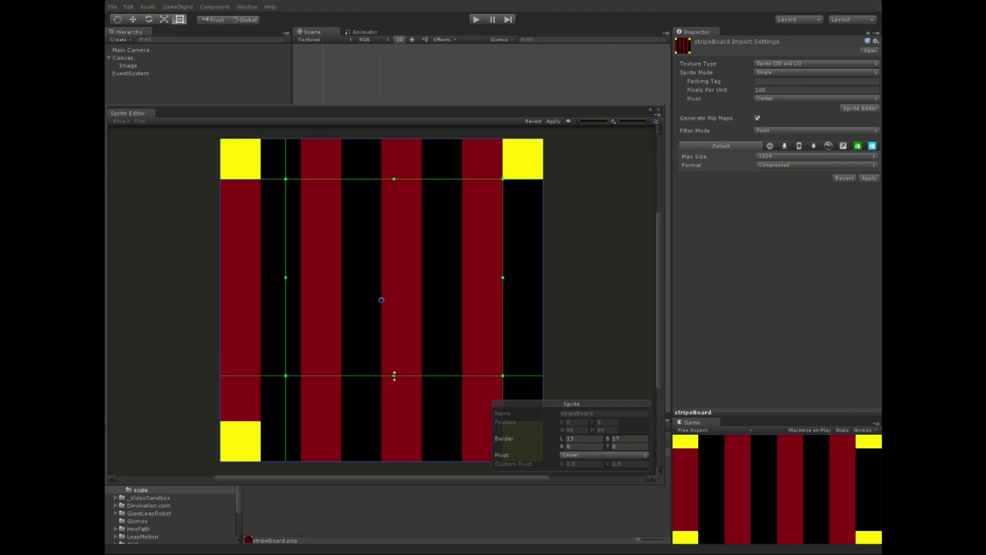
left_click_drag(395, 377, 400, 422)
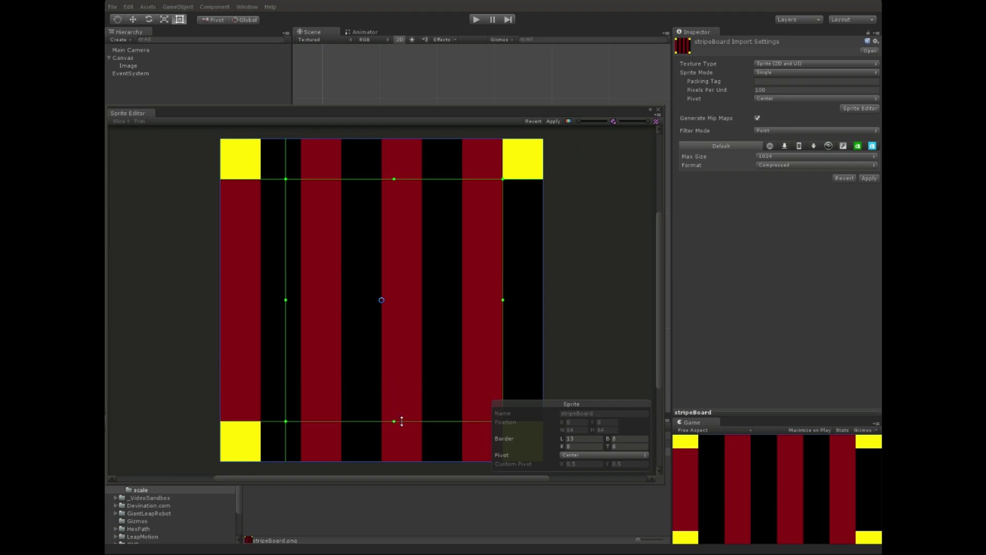
left_click_drag(285, 303, 261, 303)
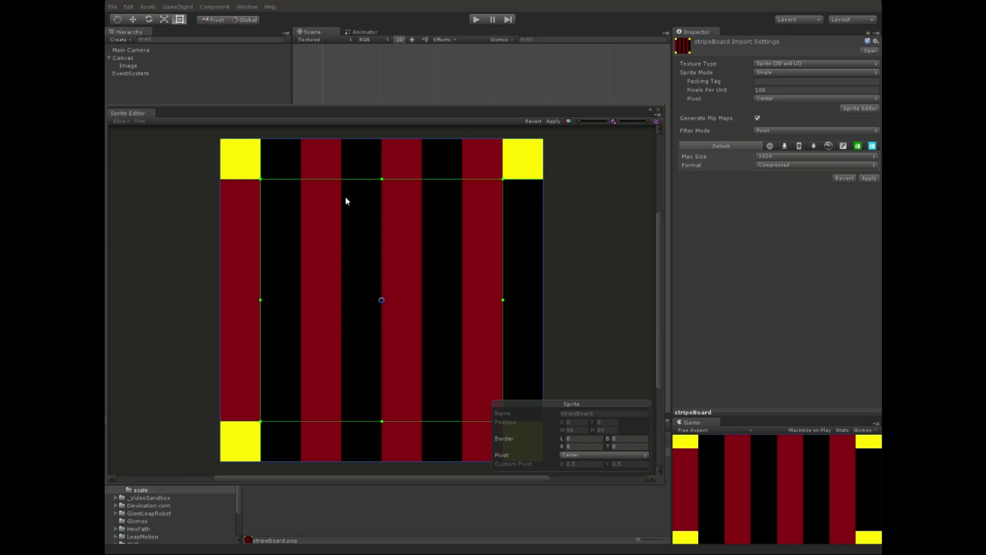
Apply the stripeBoard border changes and close the Sprite Editor
left_click_drag(581, 114, 603, 102)
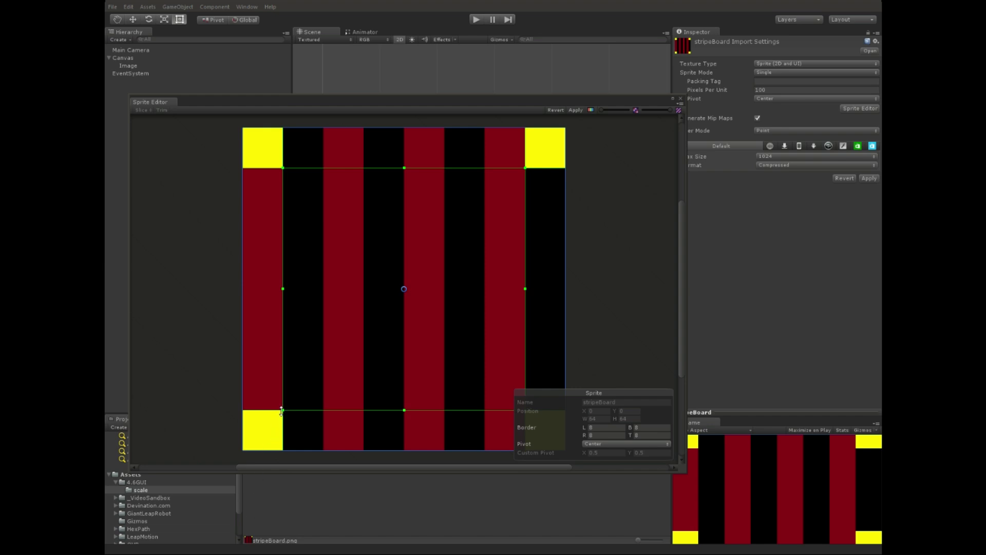
left_click_drag(282, 411, 262, 410)
left_click(576, 110)
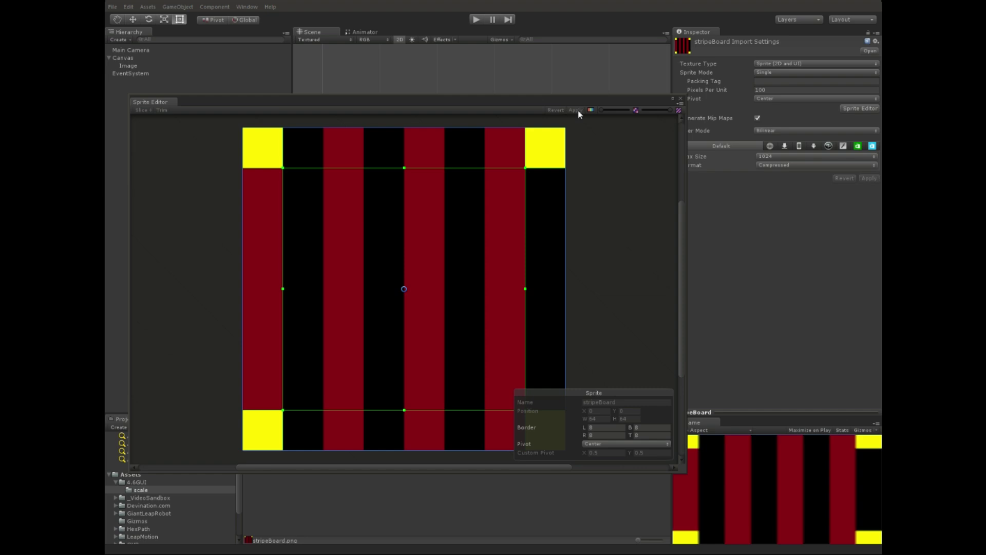
left_click(680, 99)
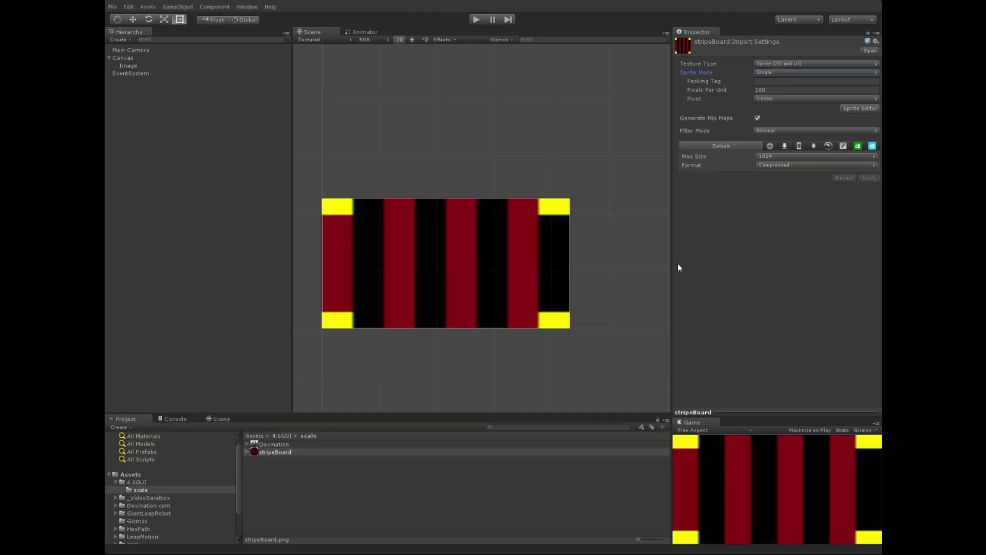
Set the canvas Image's type to Sliced and inspect its corners while slightly enlarging the Game view
left_click(367, 278)
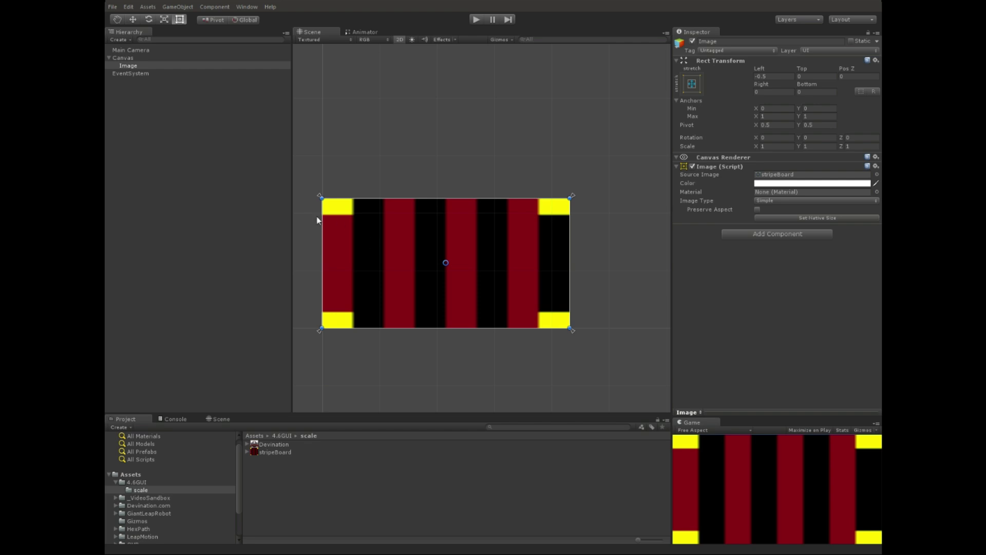
left_click(778, 202)
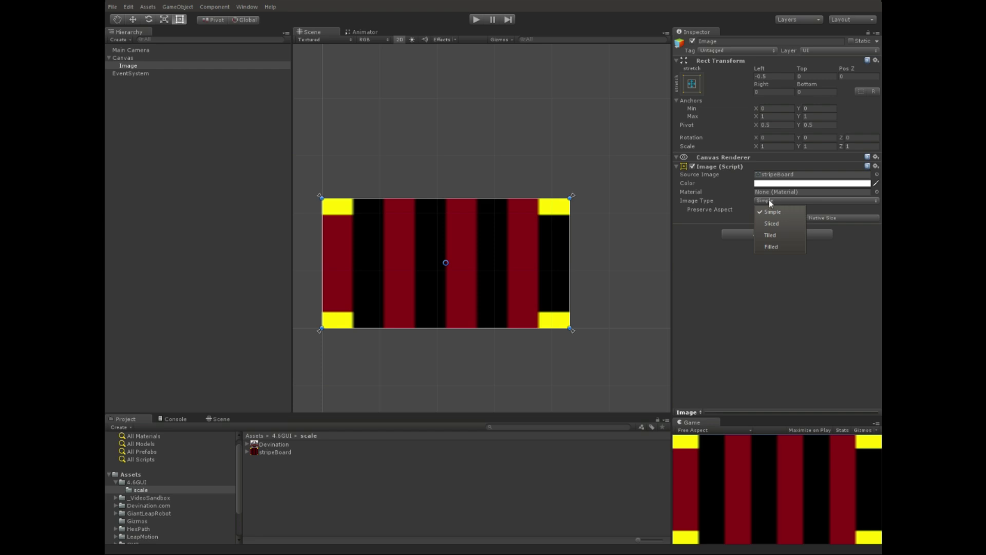
left_click(785, 222)
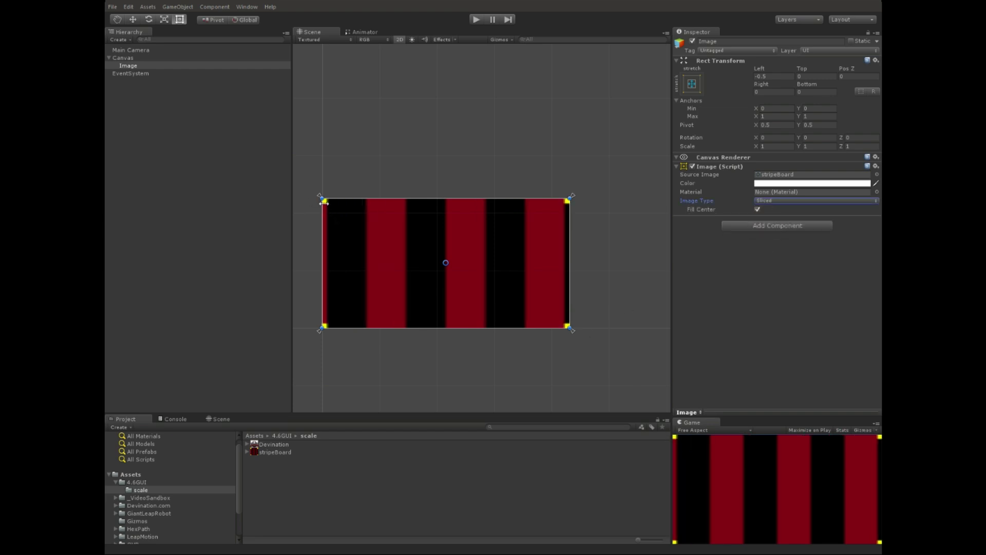
scroll(433, 321, "up", 5)
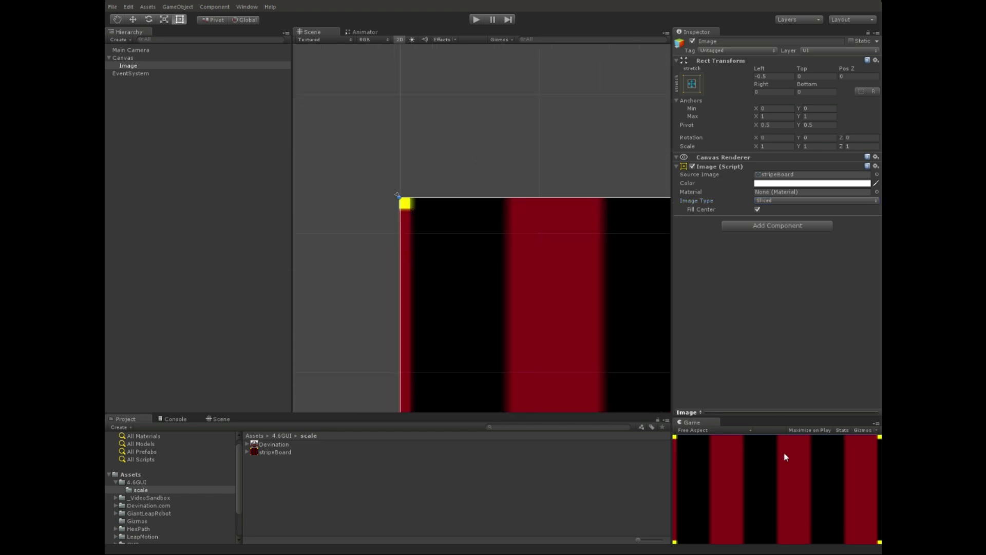
scroll(513, 319, "down", 4)
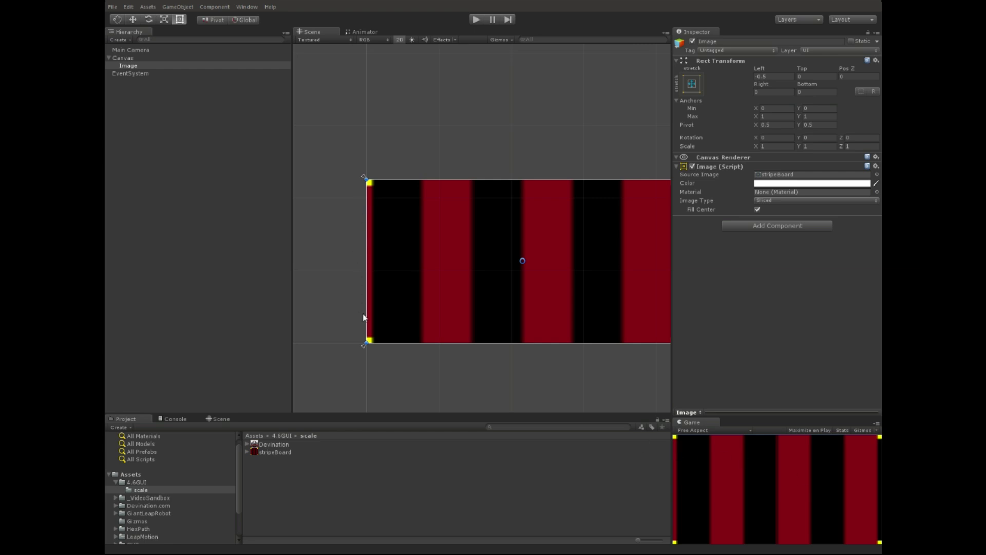
middle_click_drag(370, 219, 383, 246)
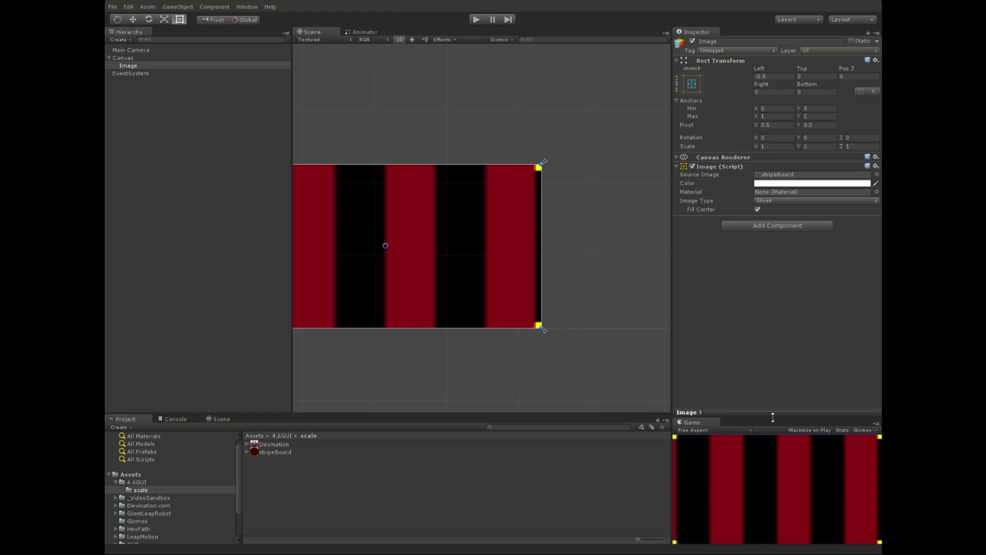
left_click_drag(773, 416, 749, 417)
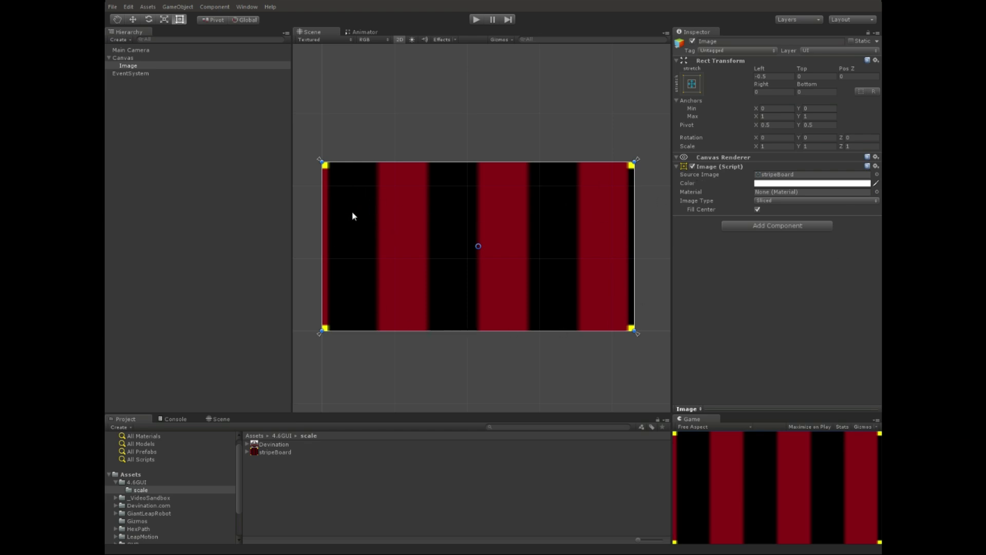
Try the Tiled type on the Image, narrow it from its right edge, and undo the resize
left_click(779, 202)
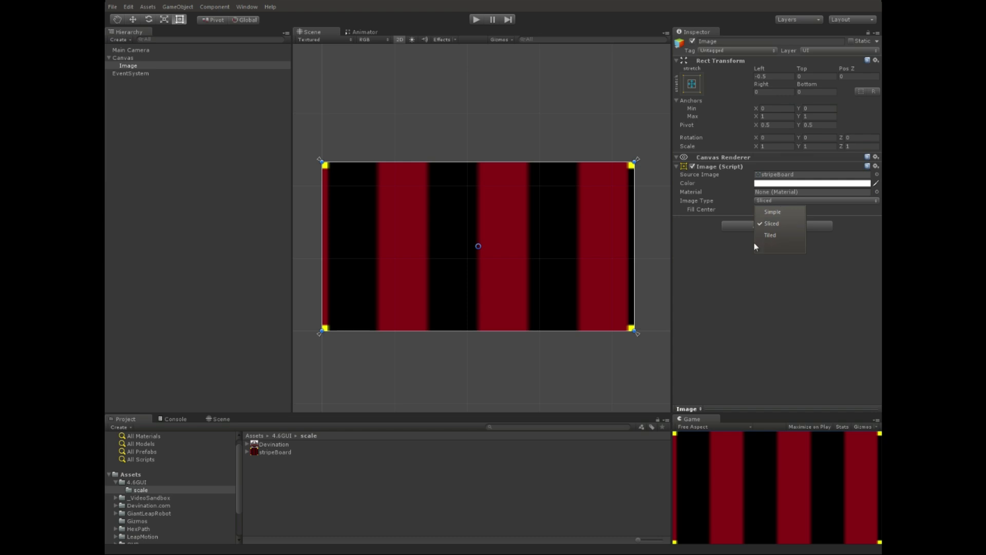
left_click(792, 237)
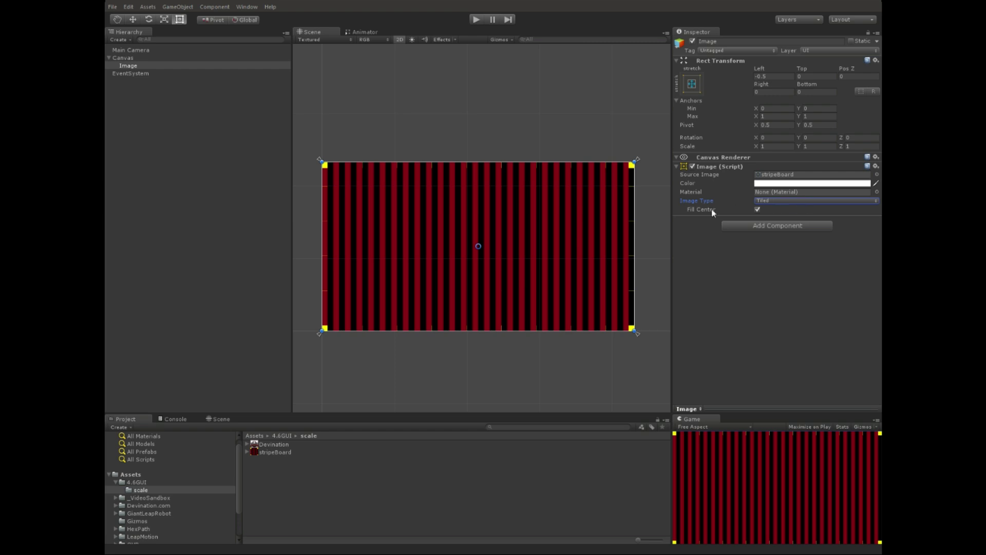
left_click_drag(635, 228, 606, 237)
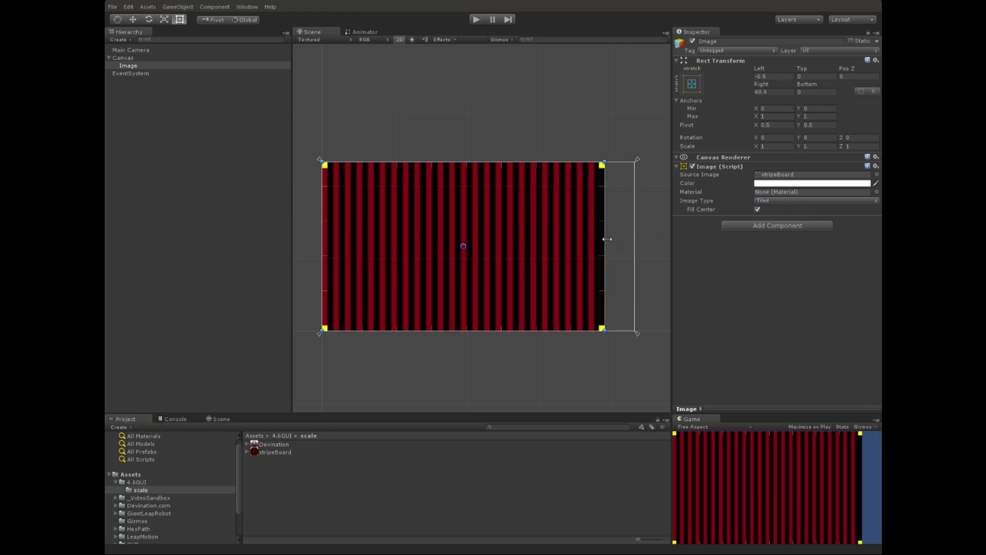
key("ctrl+z")
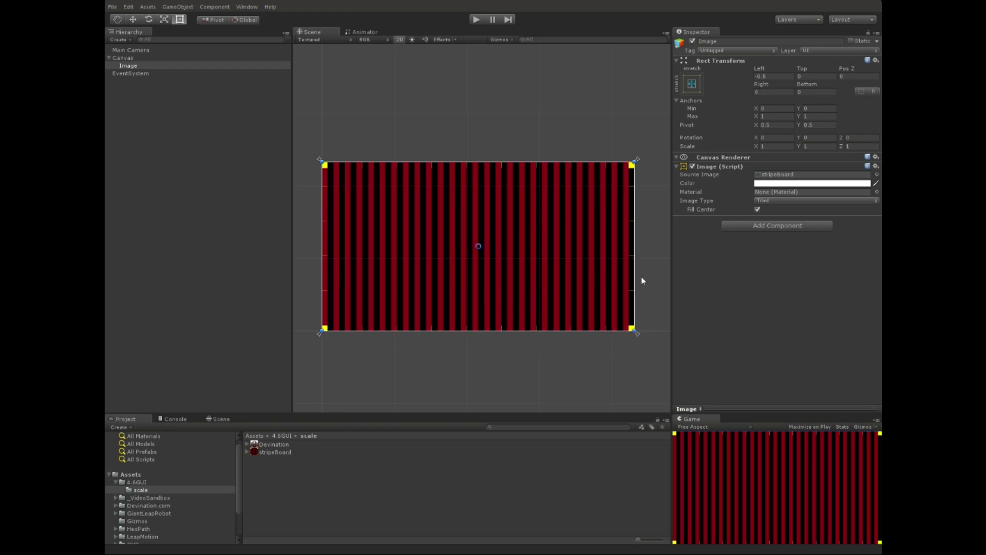
Turn off the Image's Fill Center option and set its type to Sliced
left_click(758, 209)
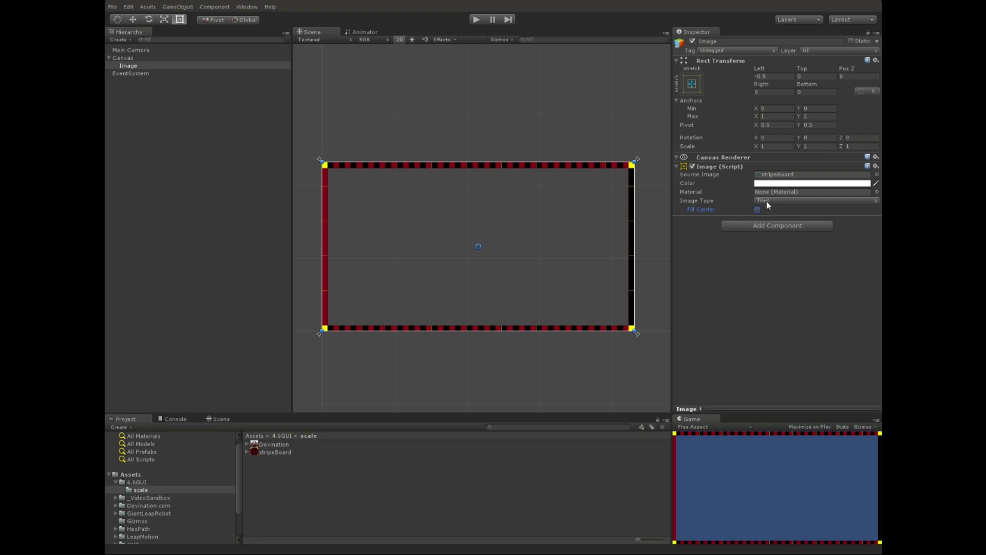
left_click(783, 201)
left_click(773, 224)
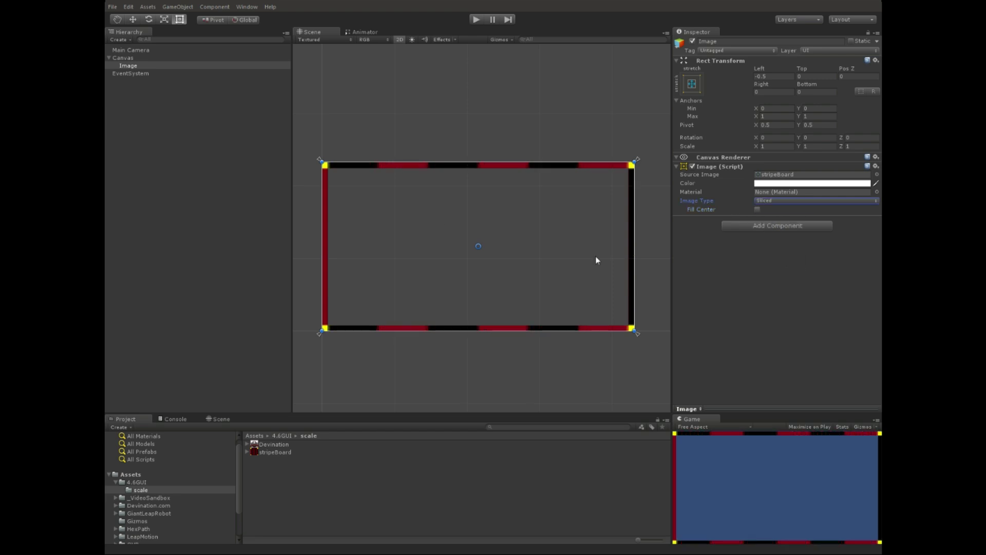
Try the Filled type on the Image, check its fill amount, and switch the type back to Sliced
left_click(774, 201)
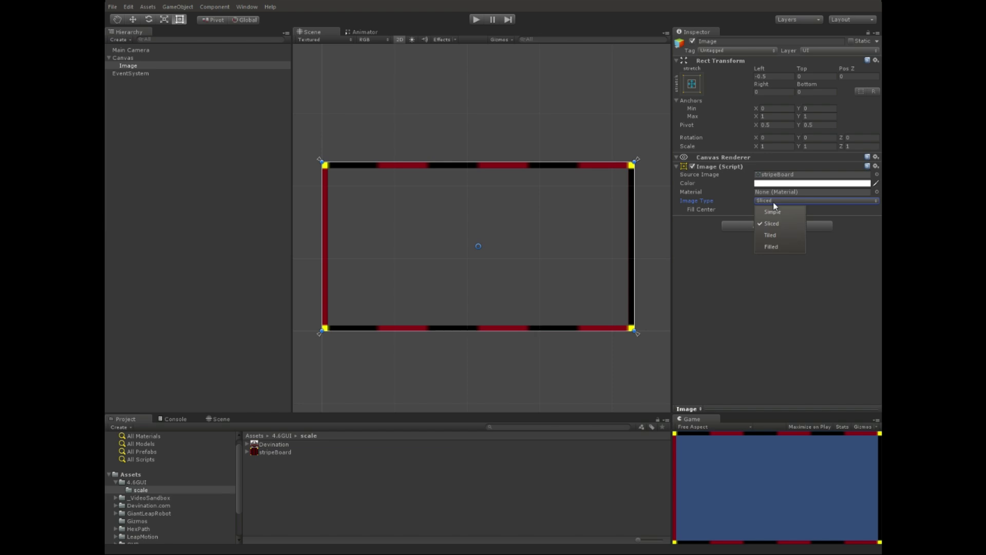
left_click(786, 249)
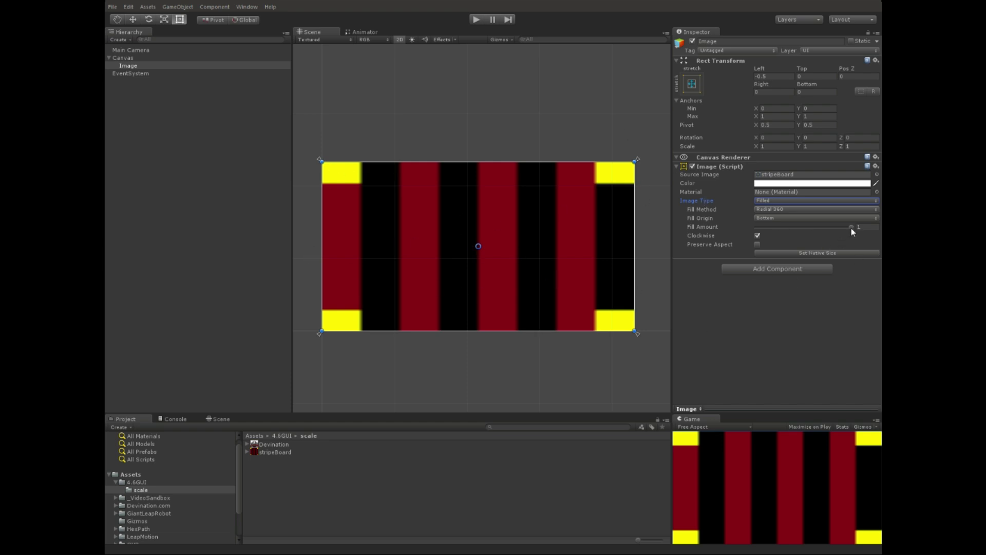
left_click_drag(850, 227, 868, 239)
left_click(774, 201)
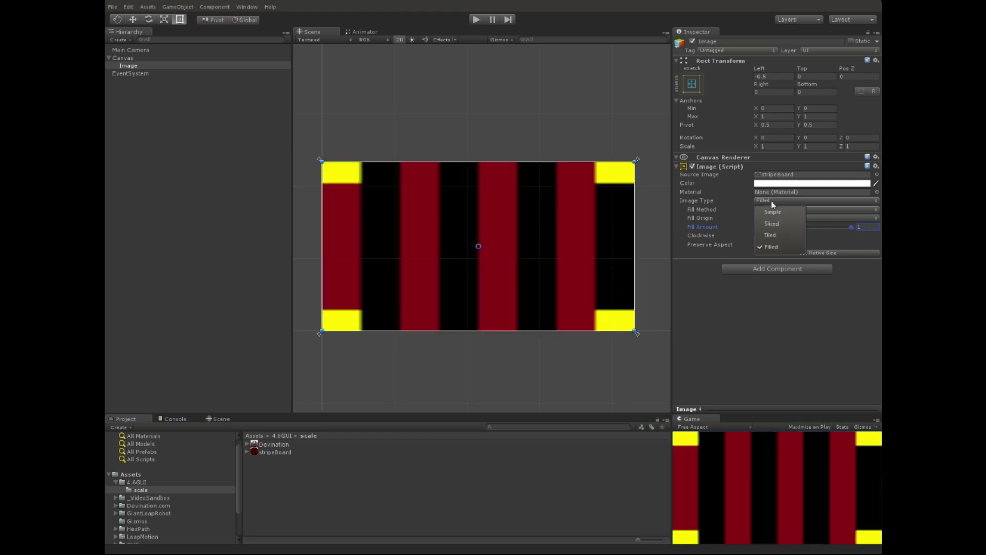
left_click(776, 224)
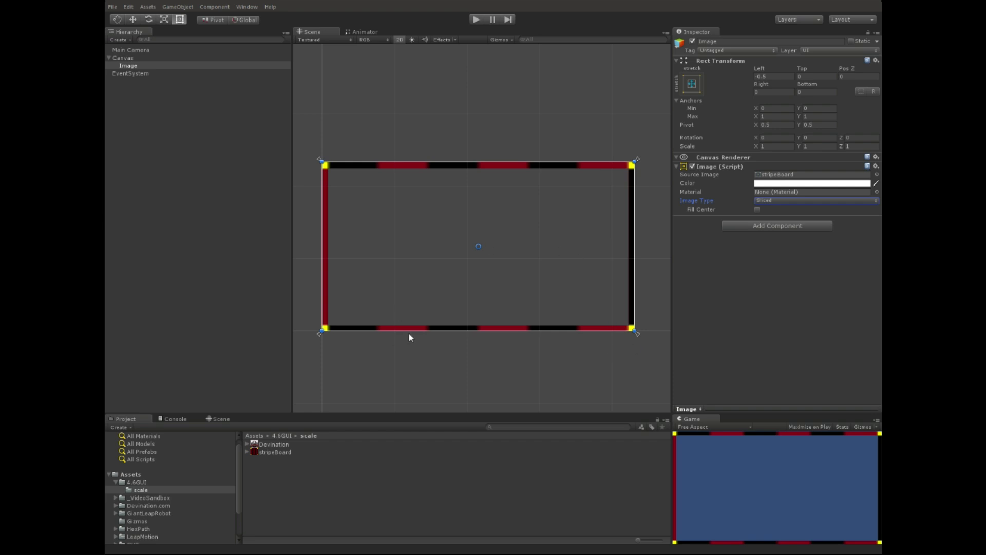
Set the striped Image's type to Tiled and test its border by narrowing and partly widening the Game view
left_click(399, 93)
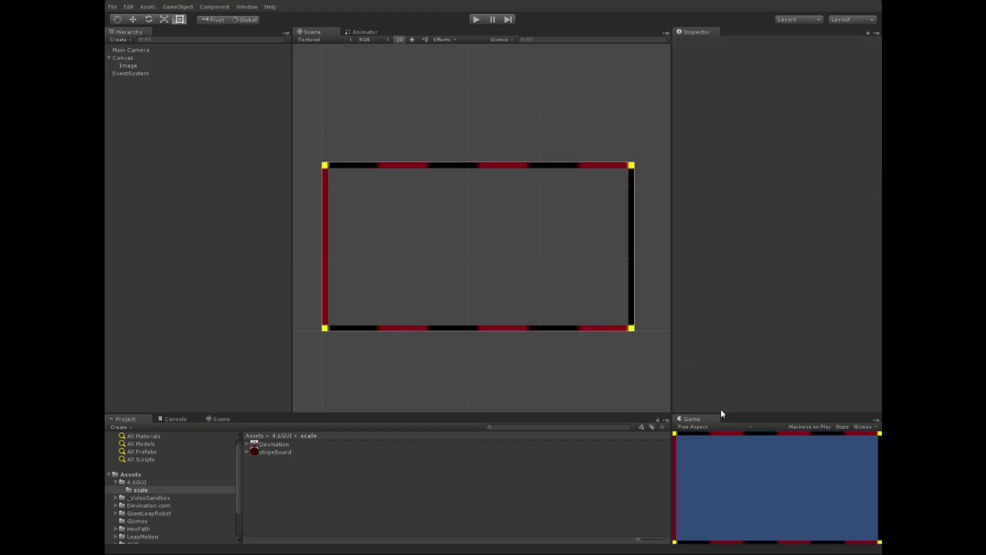
left_click_drag(671, 459, 716, 455)
left_click(136, 66)
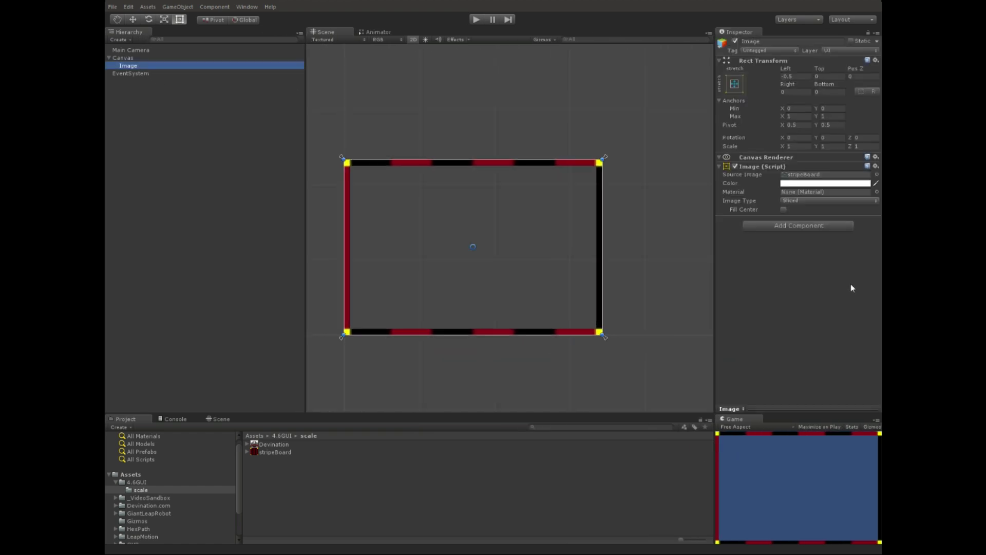
left_click(803, 201)
left_click(796, 232)
left_click_drag(712, 497, 690, 500)
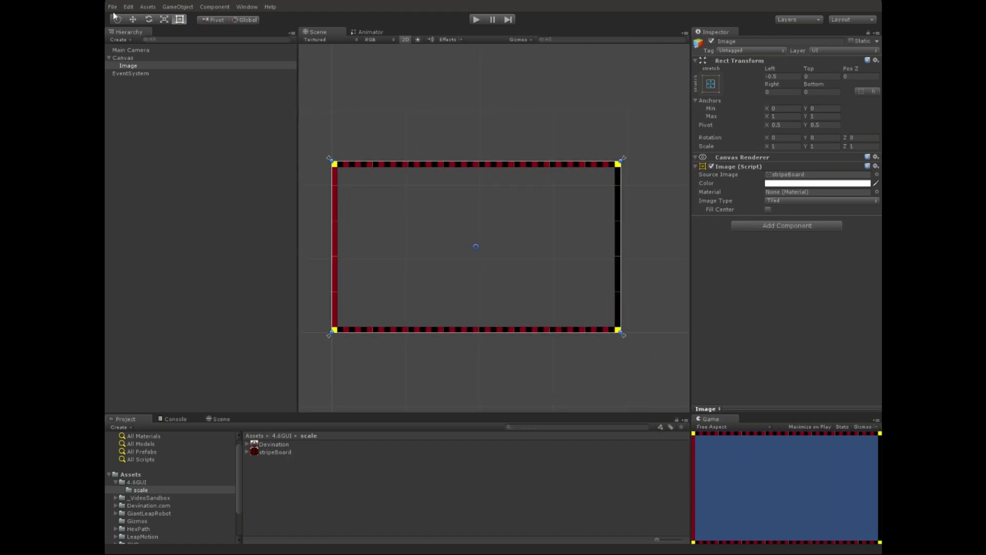
Add a second UI Image to the canvas and assign the Devination sprite as its source image
left_click(168, 7)
mouse_move(188, 89)
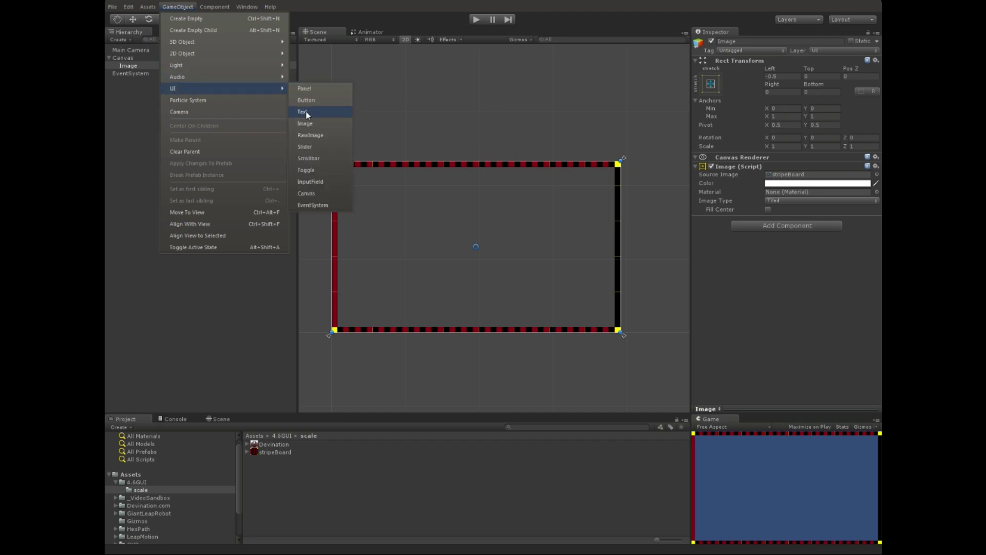
left_click(306, 124)
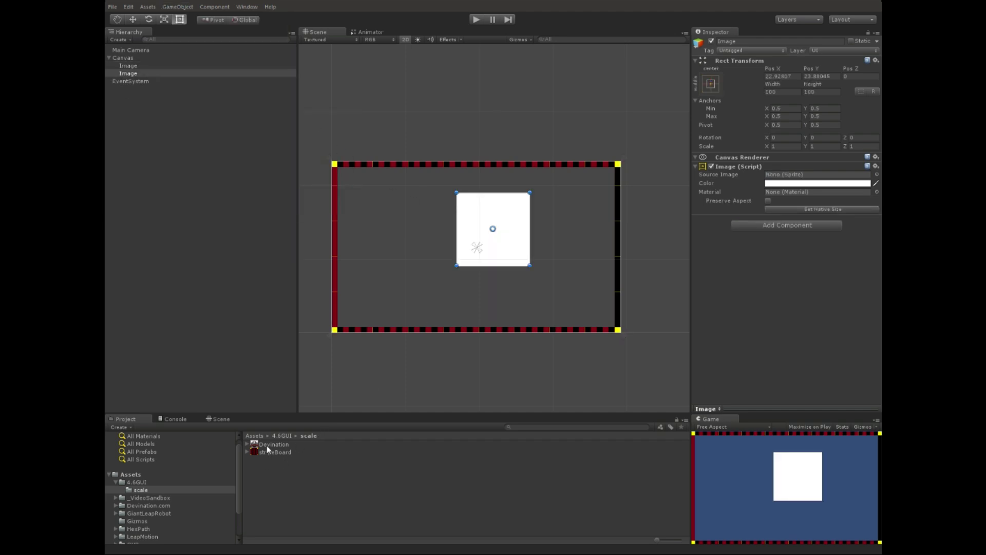
left_click_drag(267, 445, 793, 176)
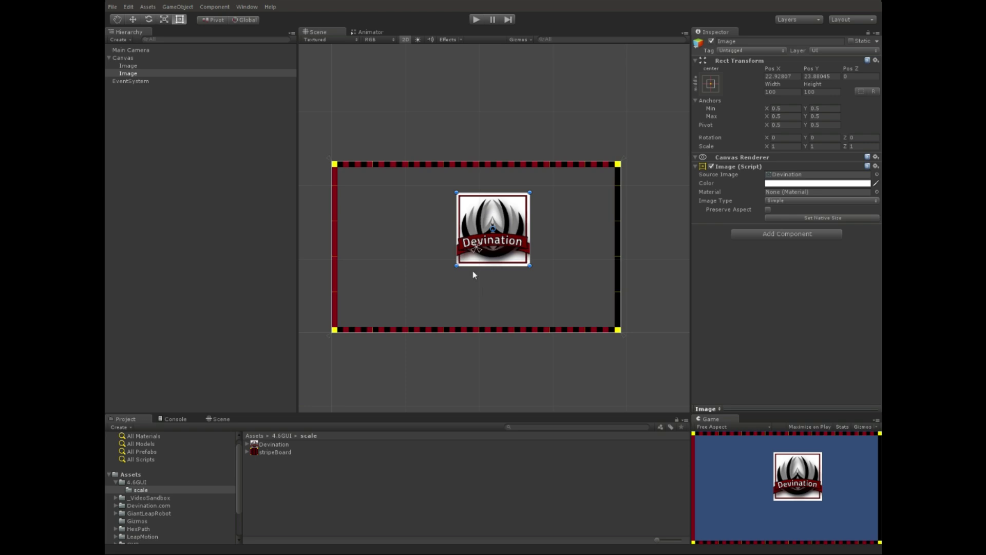
Move the Devination image to the centre of the striped frame and test its placement by enlarging the Game view
left_click_drag(502, 247, 482, 261)
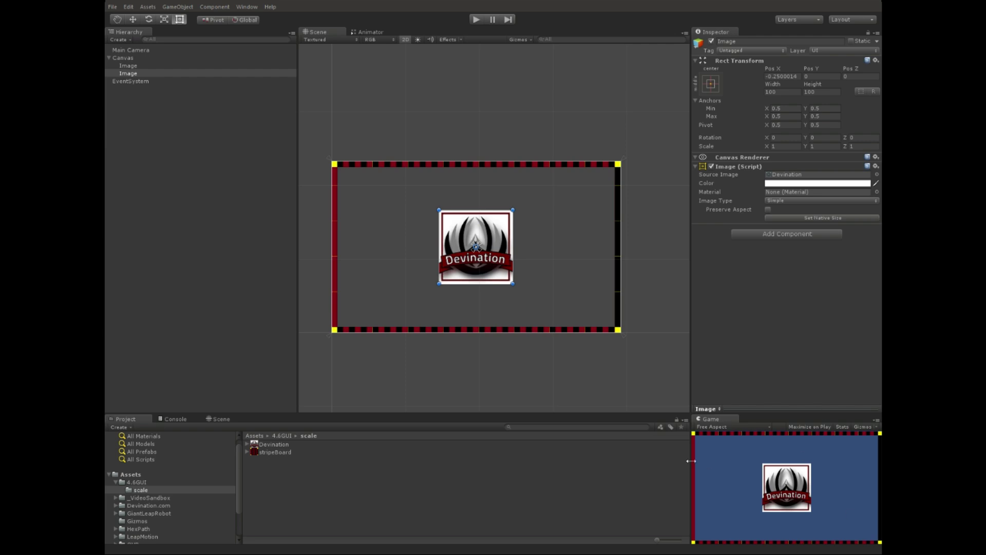
left_click_drag(688, 460, 649, 459)
left_click_drag(726, 410, 718, 358)
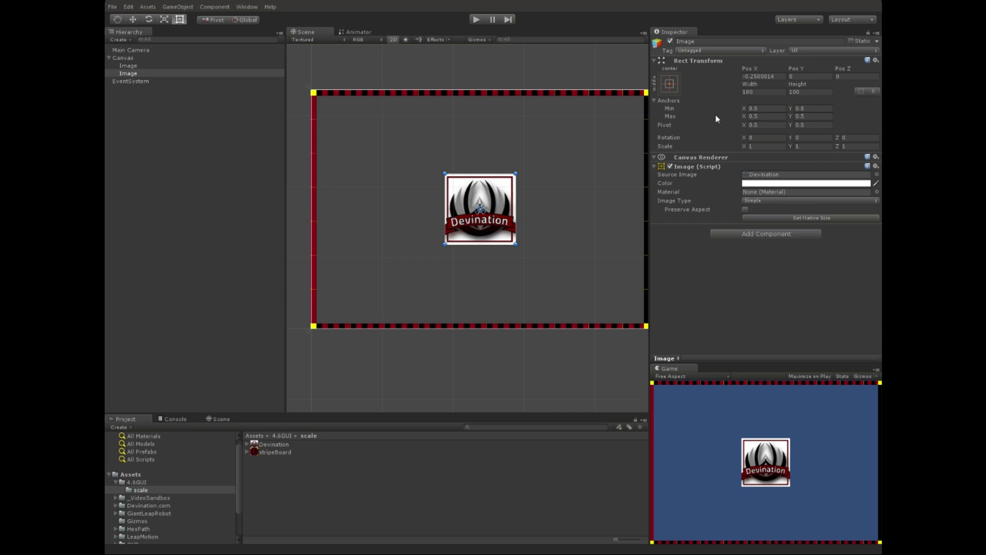
mouse_move(576, 277)
middle_mouse_down()
mouse_move(546, 288)
mouse_move(564, 291)
middle_mouse_up()
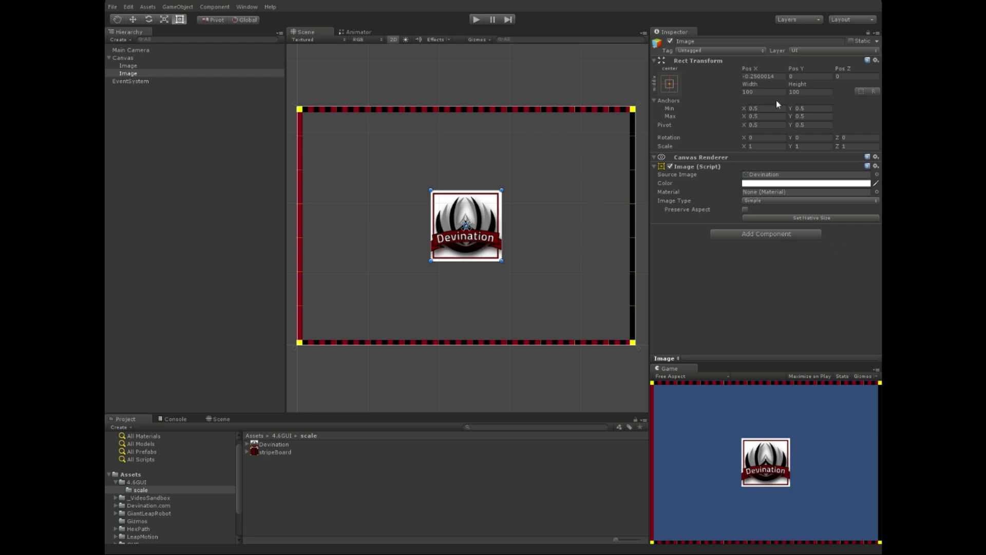
Set the Devination image's anchors to stretch in both directions and test the scaling by widening the Game view
left_click(669, 84)
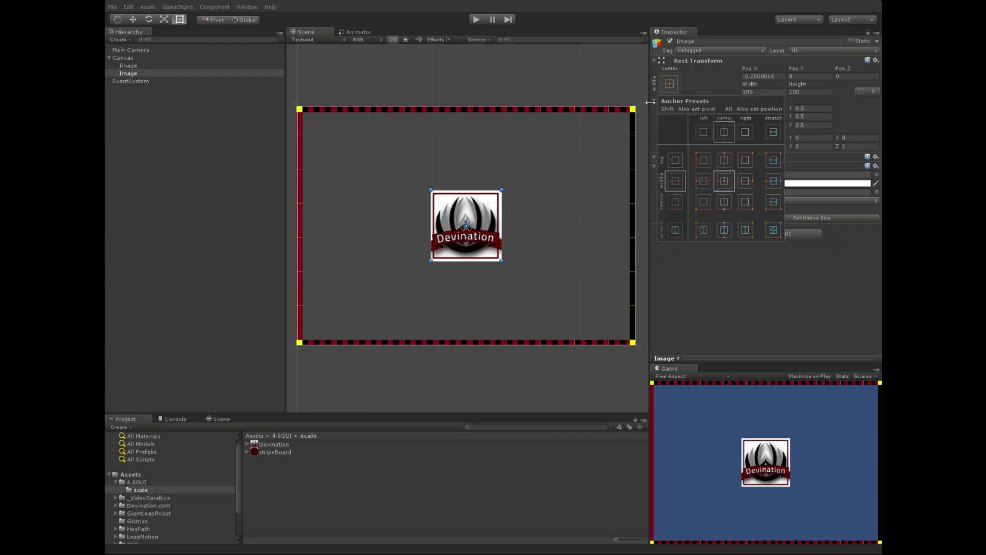
left_click(776, 231)
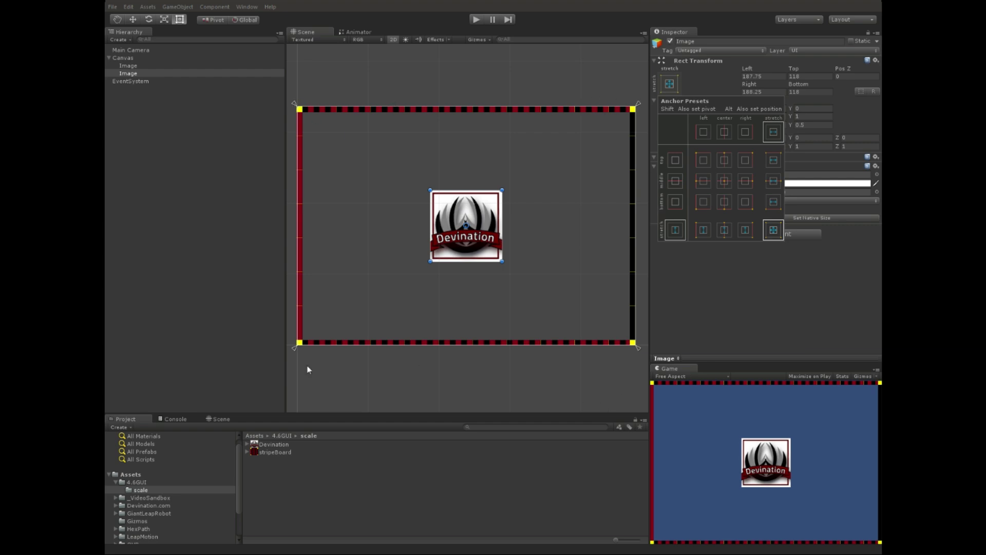
left_click(650, 411)
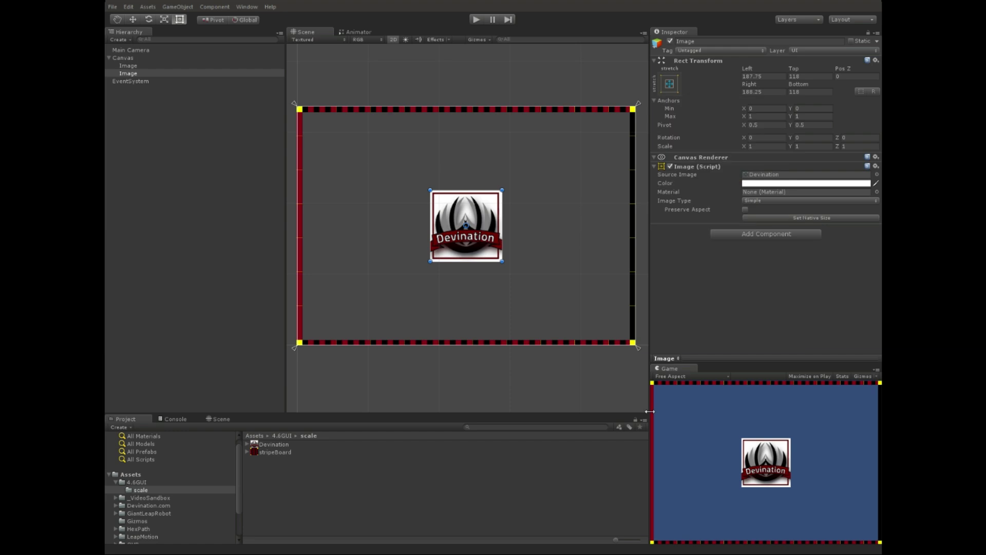
left_click_drag(650, 402, 632, 386)
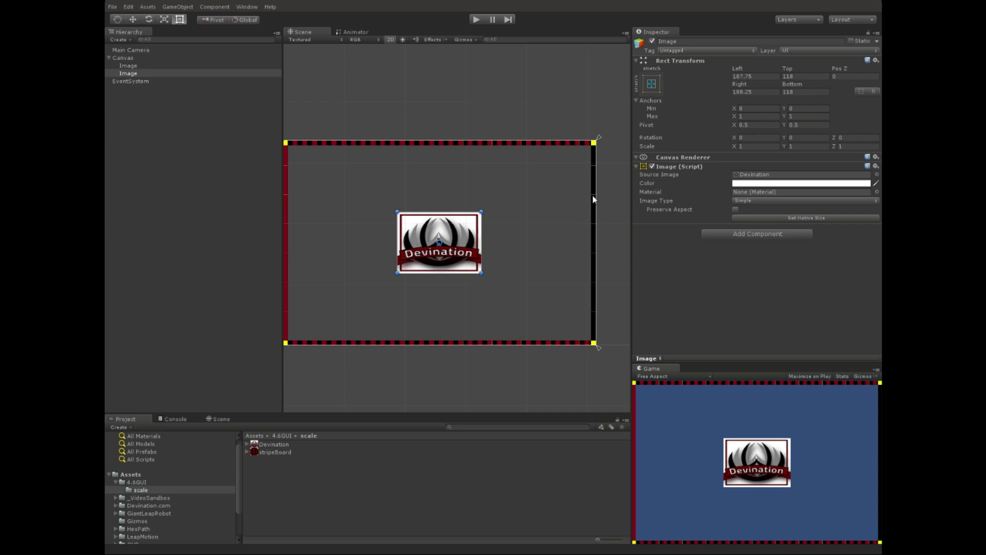
Pull the Devination image's anchors in to its own corners, at about min 0.358, 0.344 and max 0.638, 0.657
left_click_drag(600, 136, 486, 208)
middle_click_drag(331, 309, 393, 279)
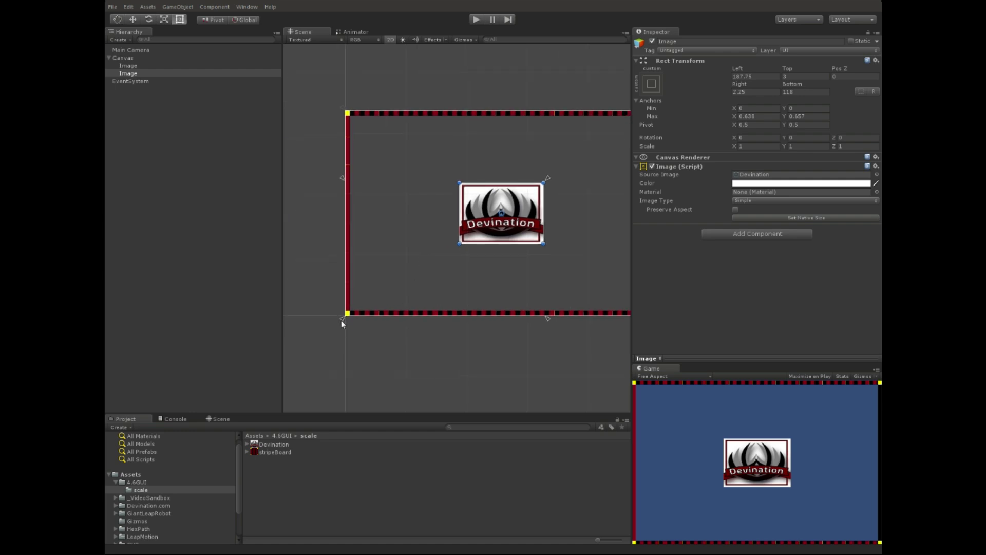
left_click_drag(345, 321, 432, 264)
left_click(488, 224)
left_click_drag(342, 319, 455, 252)
Test the corner-anchored Devination image by narrowing and widening the Game view
left_click_drag(631, 397, 659, 364)
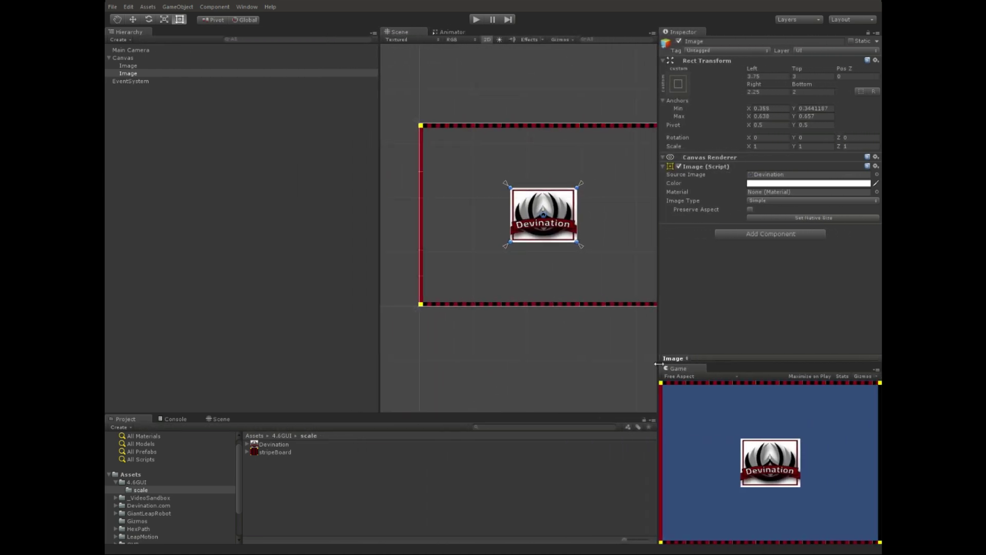
middle_click_drag(608, 284, 549, 320)
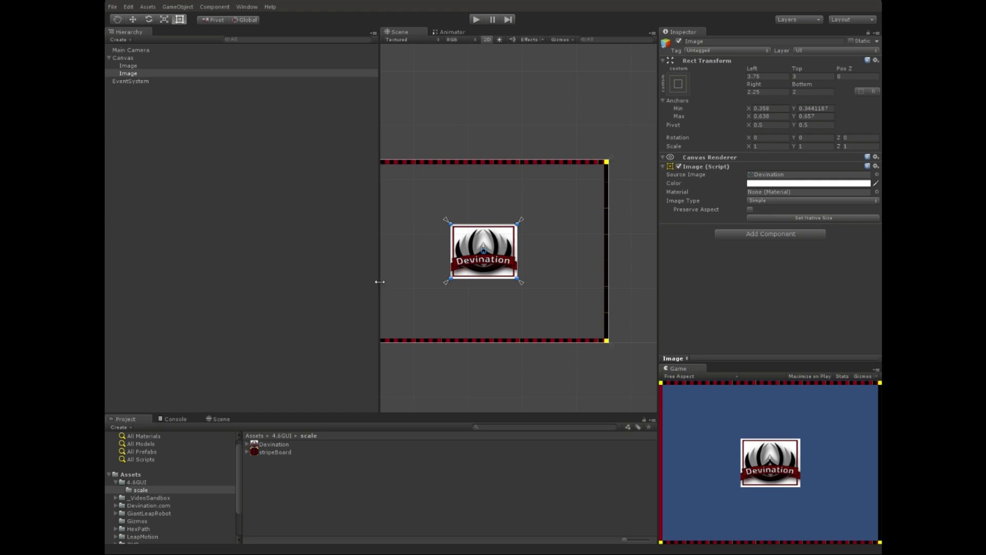
left_click_drag(379, 282, 229, 273)
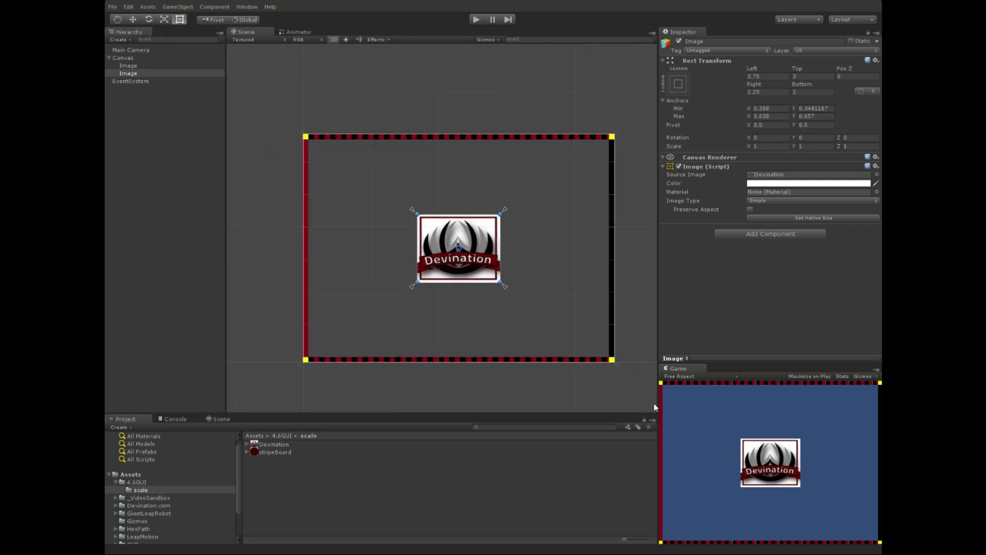
left_click_drag(657, 408, 608, 401)
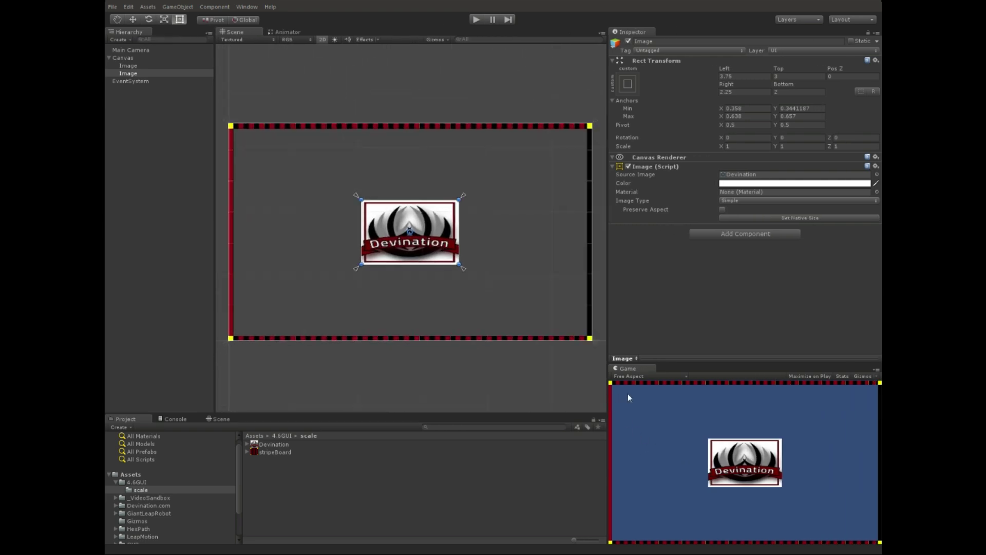
left_click_drag(605, 395, 625, 395)
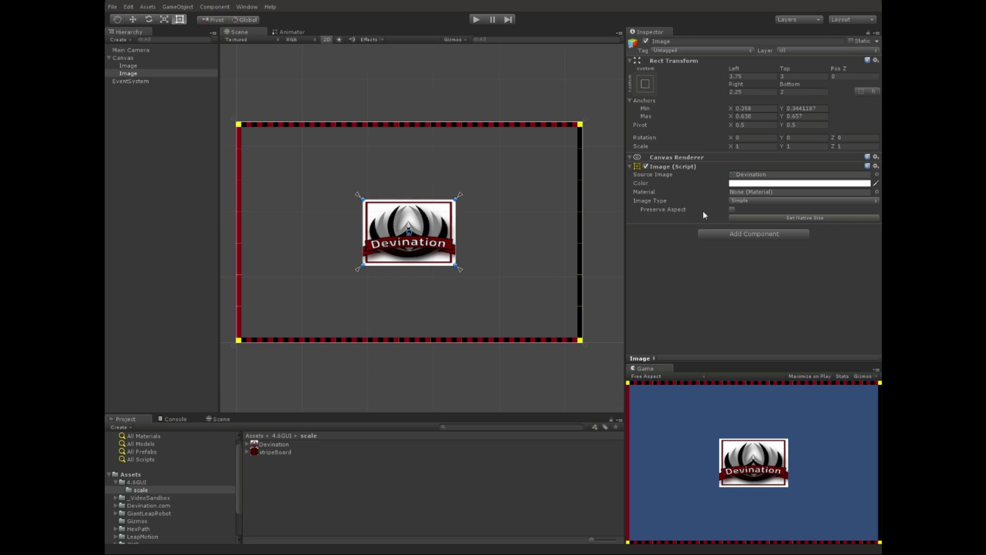
Turn on Preserve Aspect for the Devination image and test it by resizing the image and the Game view
left_click(732, 210)
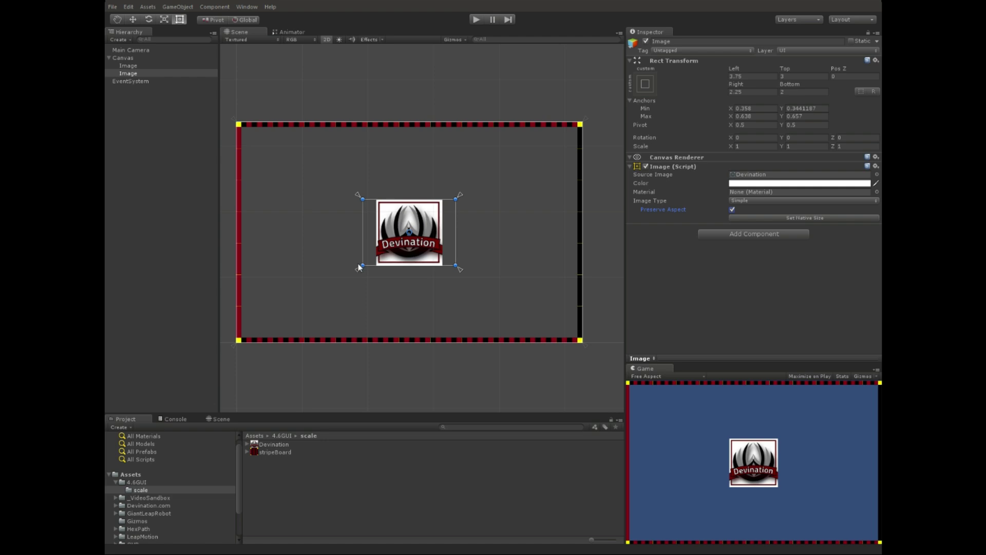
left_click_drag(456, 230, 519, 231)
key("ctrl+z")
left_click_drag(625, 405, 572, 391)
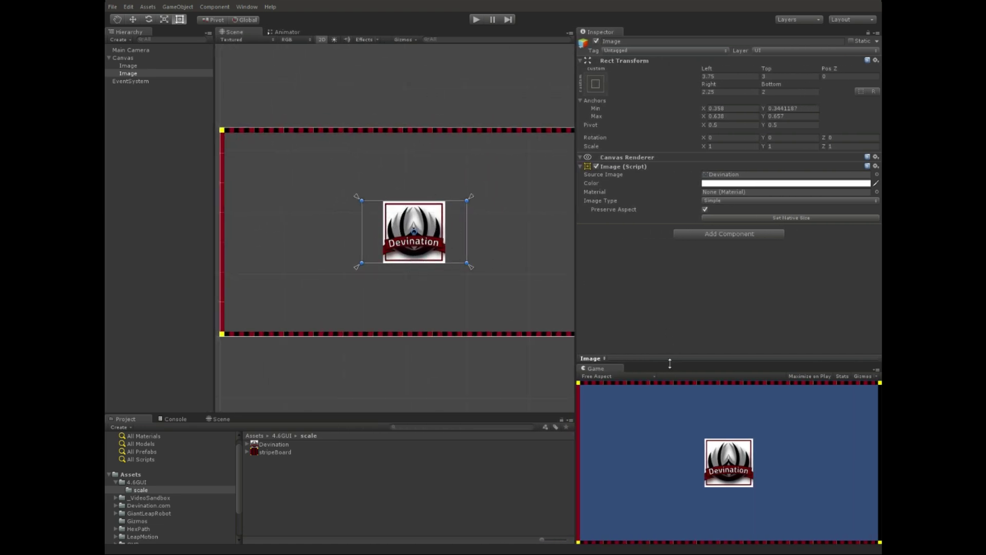
left_click_drag(670, 363, 639, 355)
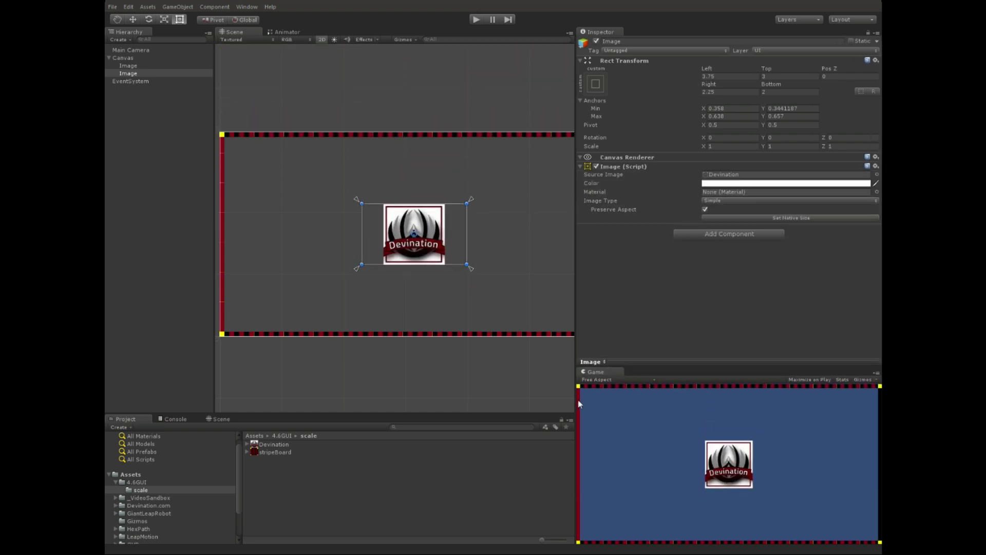
left_click_drag(577, 399, 669, 399)
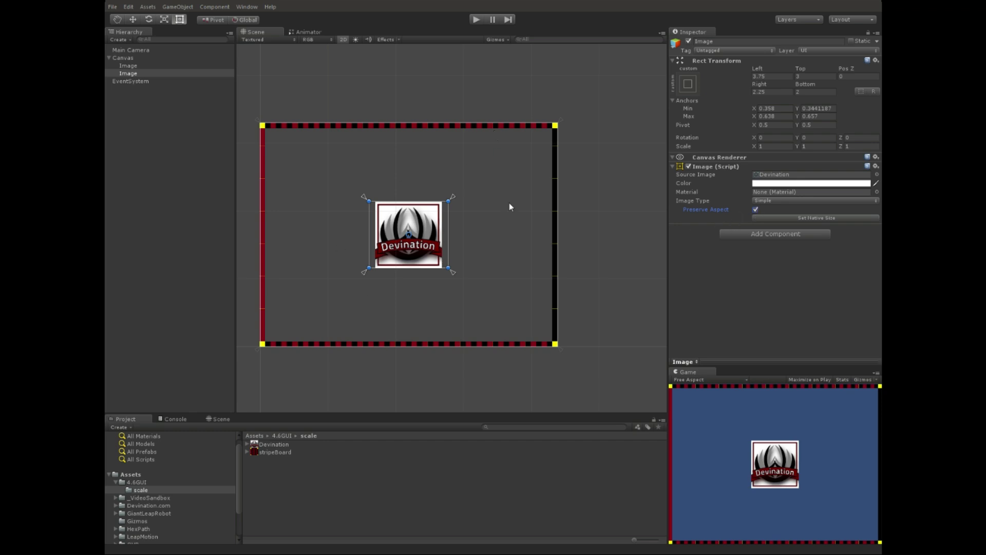
left_click(756, 210)
left_click(755, 210)
Add a UI Text to the canvas and set its color to white
left_click(315, 257)
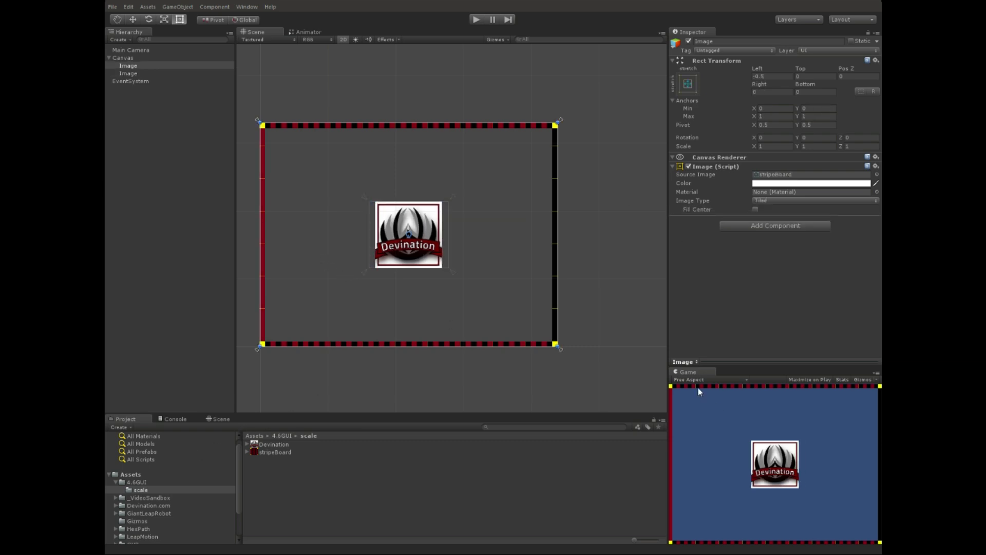
left_click(178, 7)
mouse_move(178, 89)
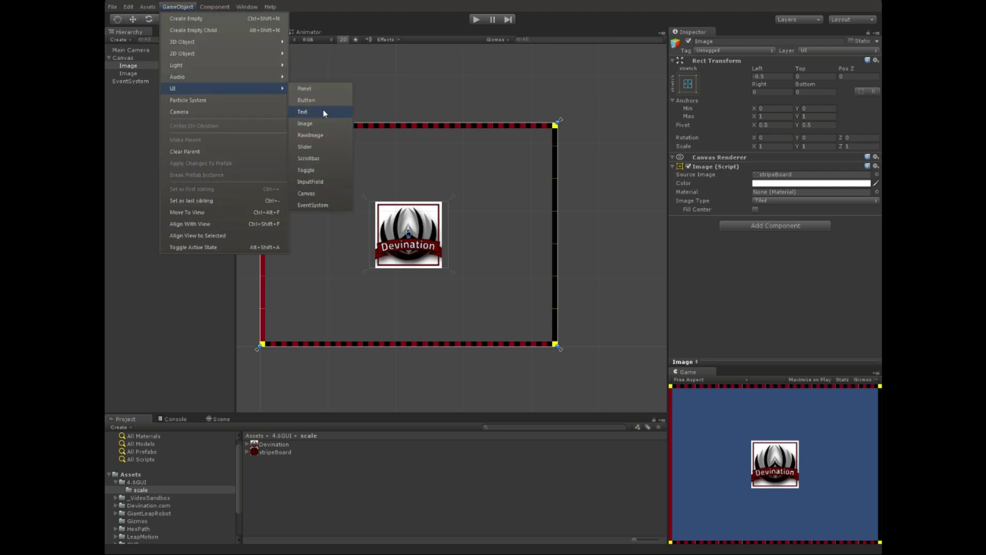
left_click(322, 111)
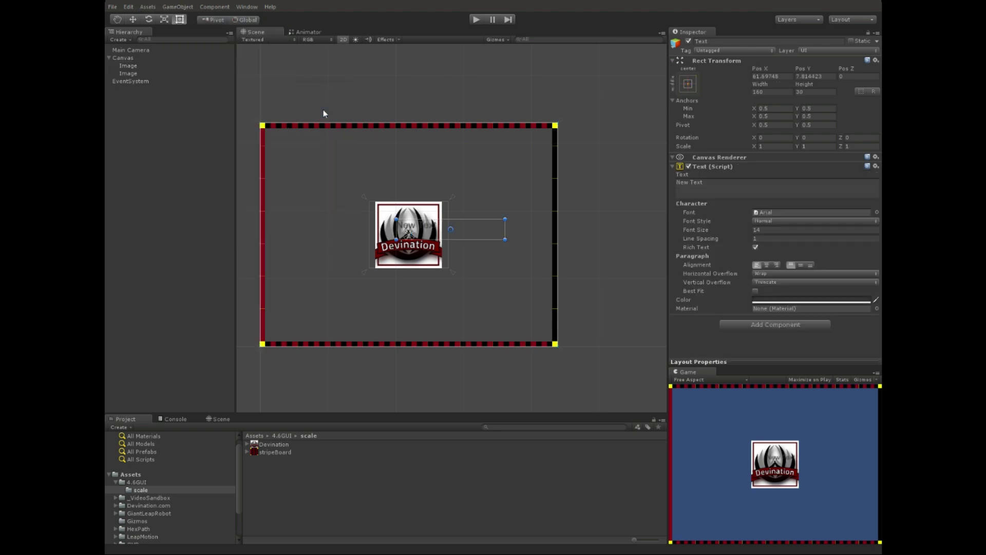
left_click(786, 300)
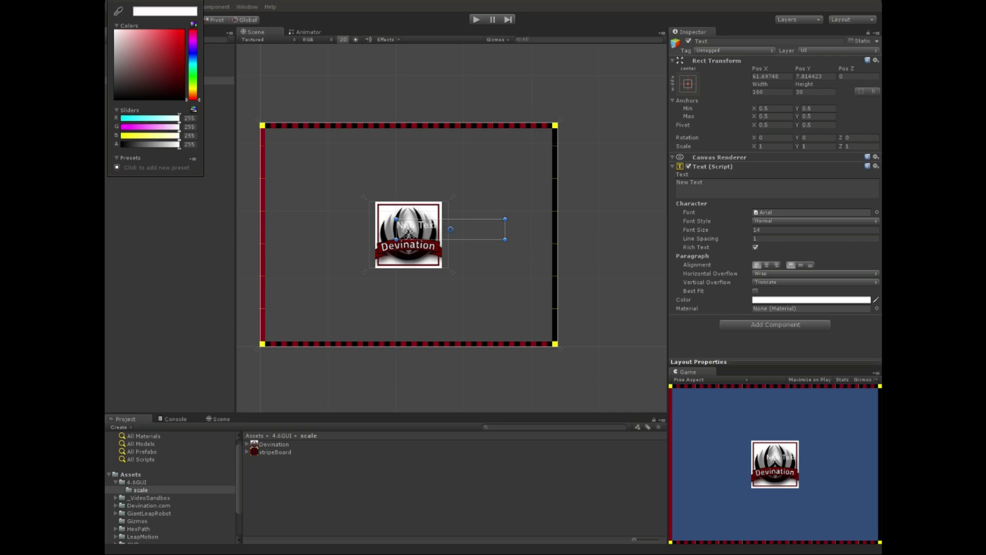
left_click(429, 225)
Place the Text in the frame's upper-left corner, size it to about 136 by 71, and anchor it top left
left_click_drag(426, 226, 298, 137)
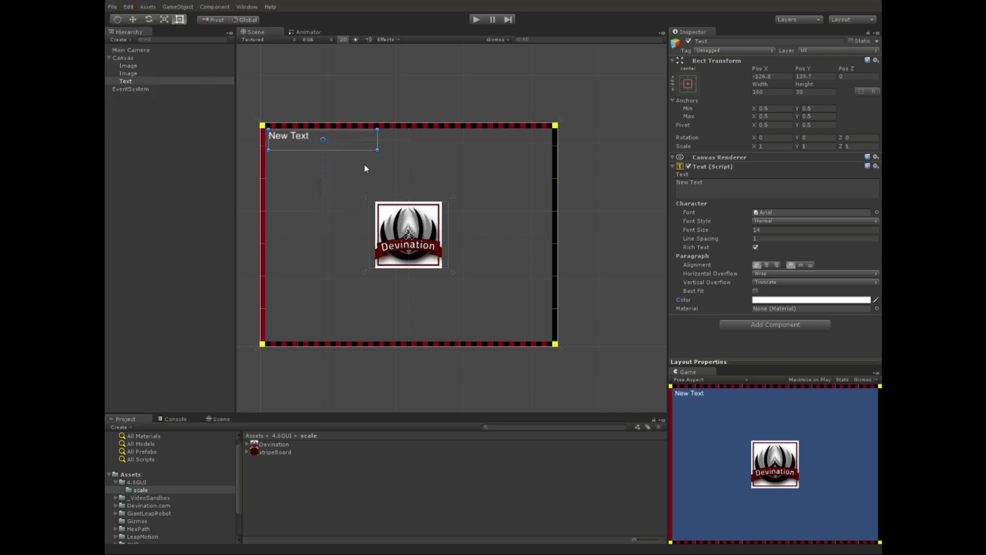
left_click_drag(374, 151, 361, 178)
left_click(690, 85)
left_click(724, 161)
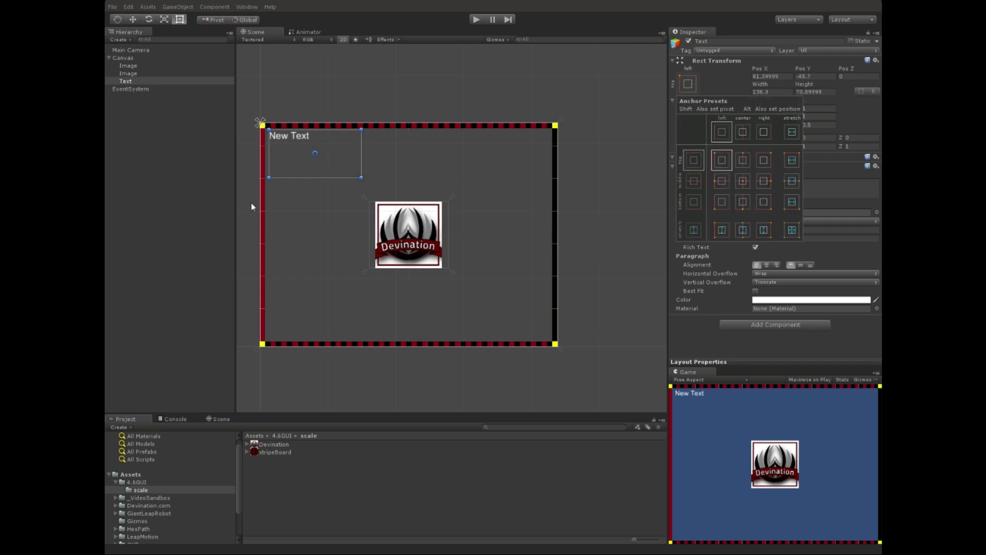
left_click(780, 355)
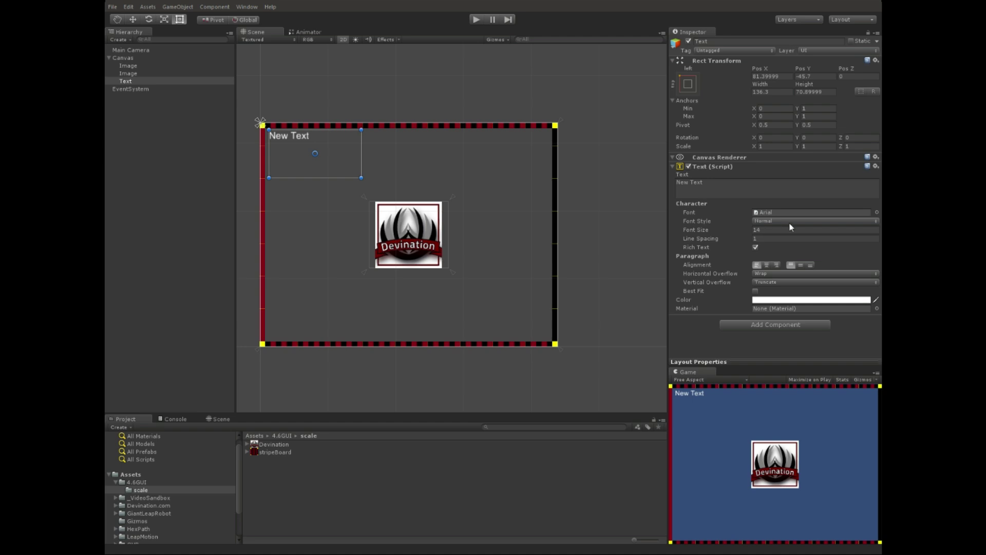
Replace the Text's content with "Score:"
left_click(740, 184)
key("ctrl+a")
type("Scare")
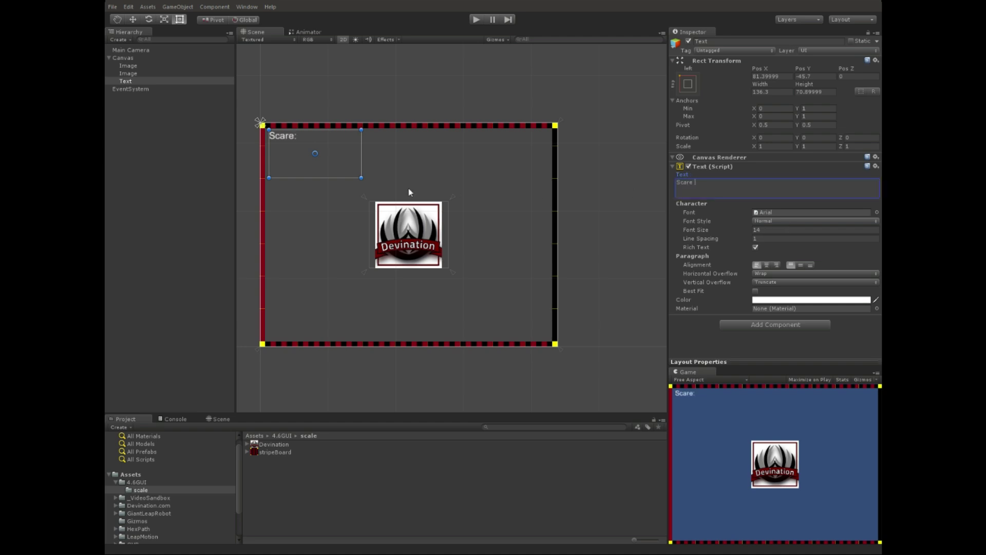
key("BackSpace")
key("BackSpace")
key("BackSpace")
key("BackSpace")
key("BackSpace")
type("core")
key("Return")
Shrink the Score text box to about 128 by 55 and test it by resizing the Game view
left_click_drag(358, 187, 353, 176)
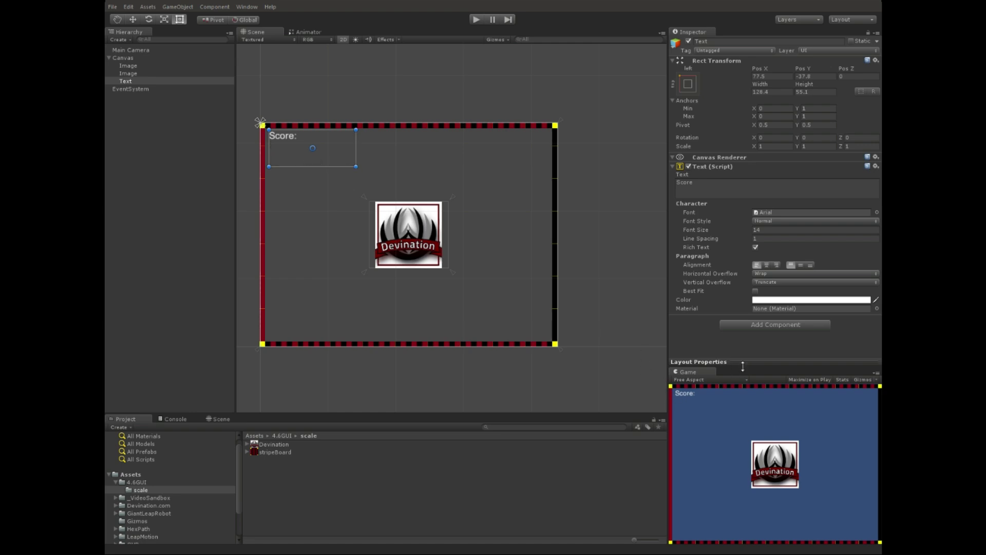
mouse_move(742, 364)
left_mouse_down()
mouse_move(745, 110)
mouse_move(749, 367)
left_mouse_up()
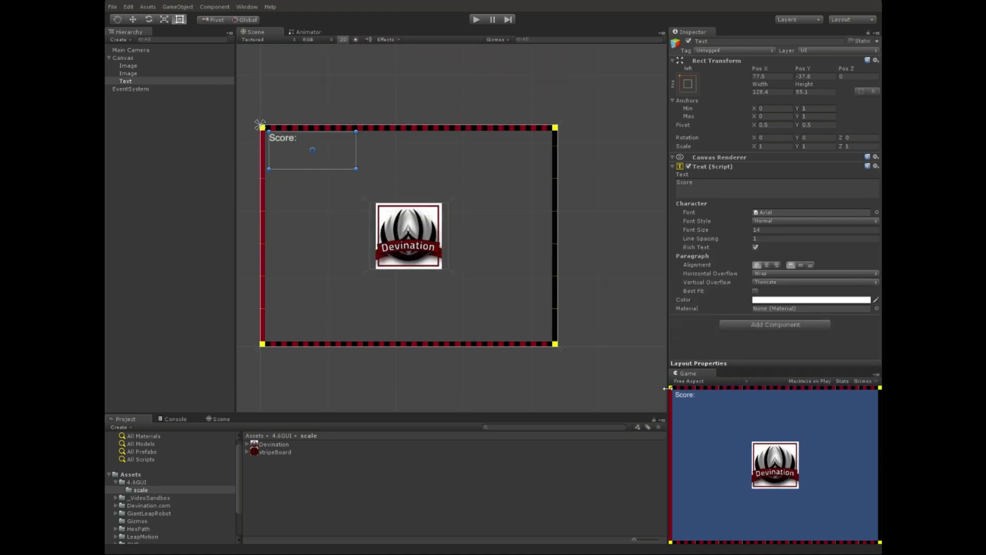
mouse_move(668, 372)
left_mouse_down()
mouse_move(419, 382)
mouse_move(691, 380)
mouse_move(670, 375)
left_mouse_up()
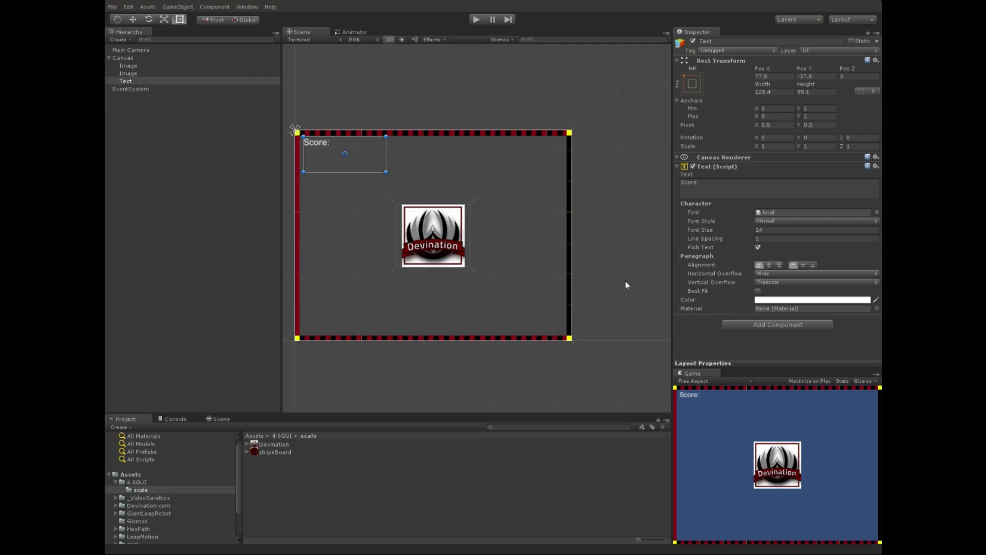
Enable Best Fit on the Score text with a max size of 100 and enlarge its box to about 144 by 63
left_click(758, 291)
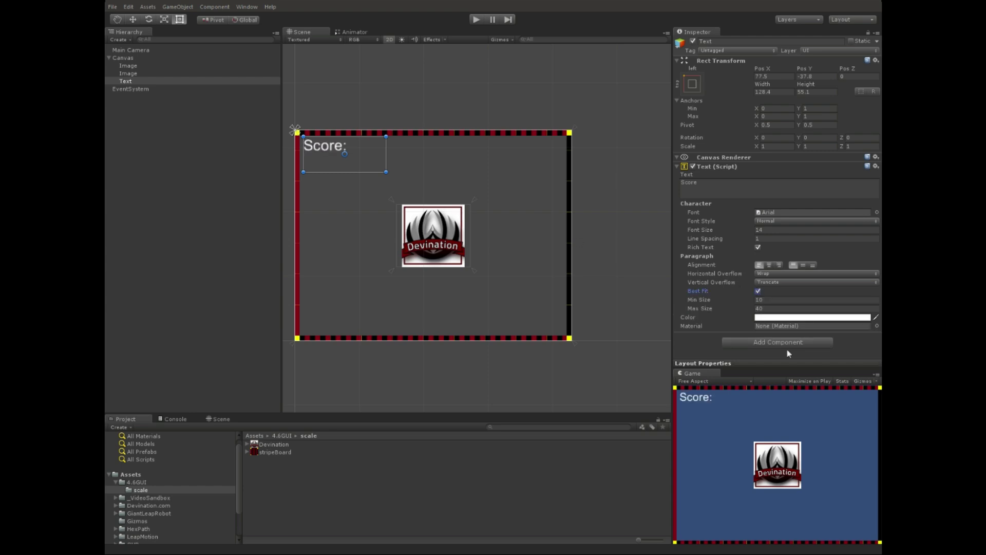
left_click(768, 309)
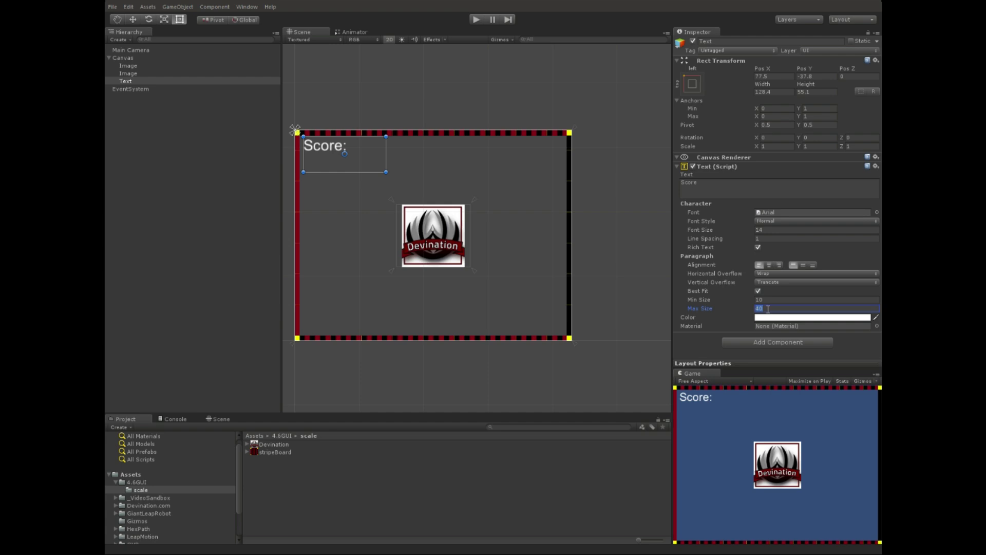
type("100")
mouse_move(386, 172)
left_mouse_down()
mouse_move(447, 238)
mouse_move(524, 191)
mouse_move(390, 186)
mouse_move(473, 161)
mouse_move(442, 246)
mouse_move(405, 174)
mouse_move(397, 178)
left_mouse_up()
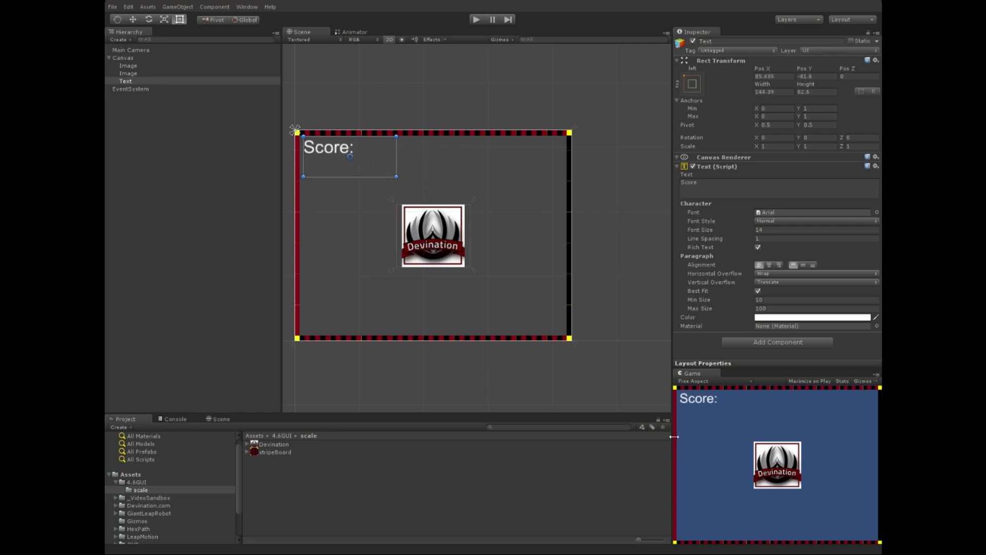
mouse_move(674, 436)
left_mouse_down()
mouse_move(747, 442)
mouse_move(533, 447)
mouse_move(700, 454)
mouse_move(677, 454)
left_mouse_up()
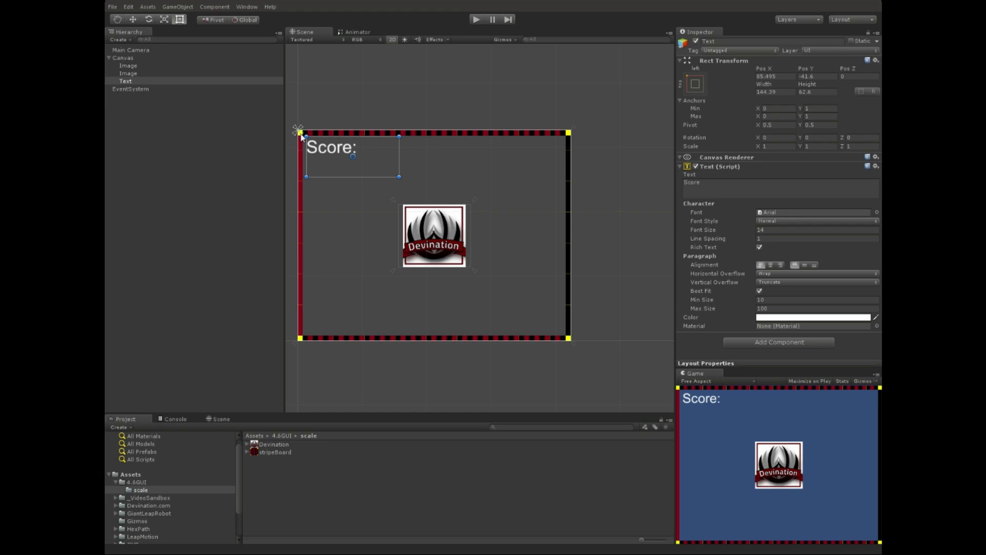
Spread the Score text's anchors to its box corners, about min 0, 0.761 and max 0.379, 1, and test by enlarging the Game view
left_click_drag(301, 137, 403, 184)
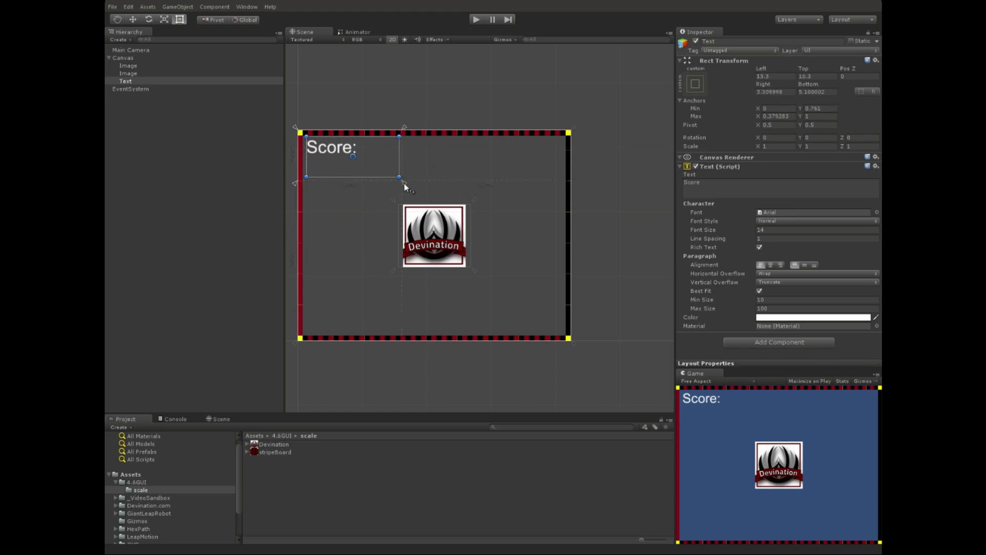
left_click(436, 234)
left_click(343, 159)
left_click_drag(676, 398, 625, 369)
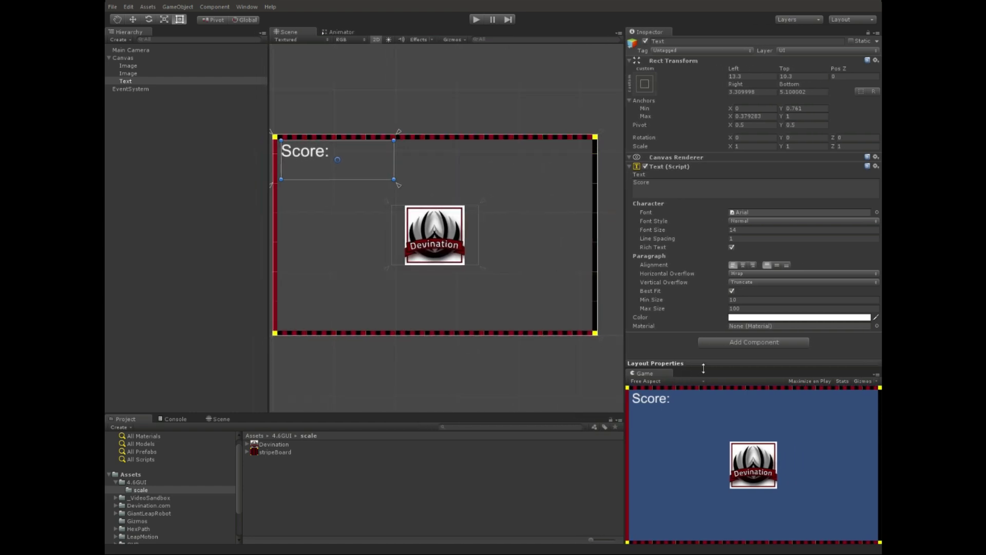
left_click_drag(704, 369, 724, 365)
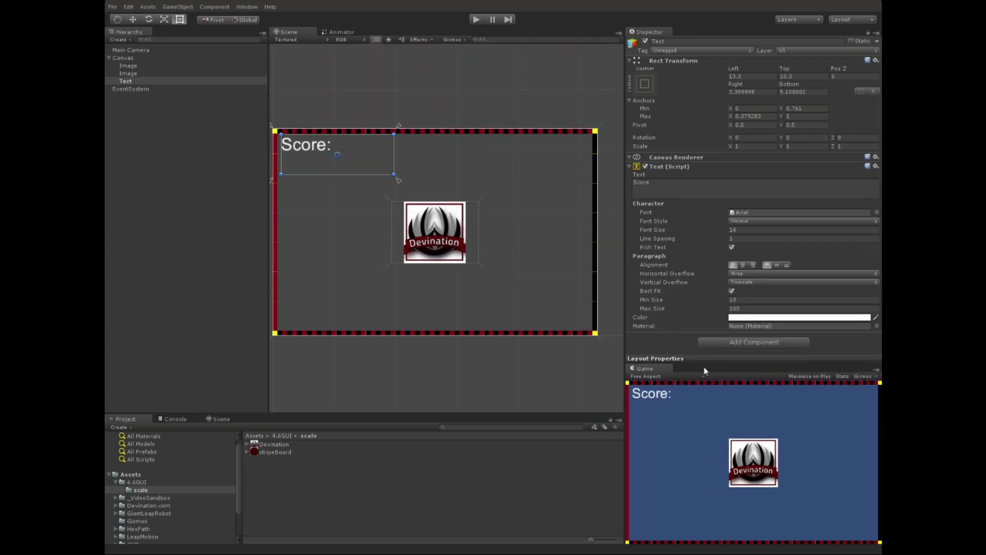
Make the Score text box narrower and taller, with Right 39.5 and Bottom about -48.75, and test it by resizing the Game view
left_click_drag(625, 396, 607, 383)
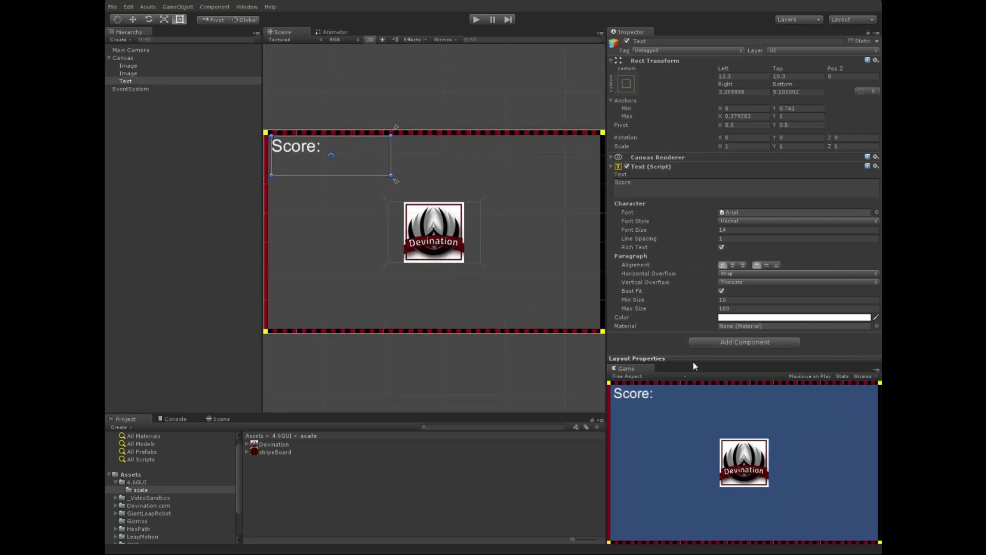
mouse_move(693, 364)
left_mouse_down()
mouse_move(691, 289)
mouse_move(692, 397)
mouse_move(691, 375)
left_mouse_up()
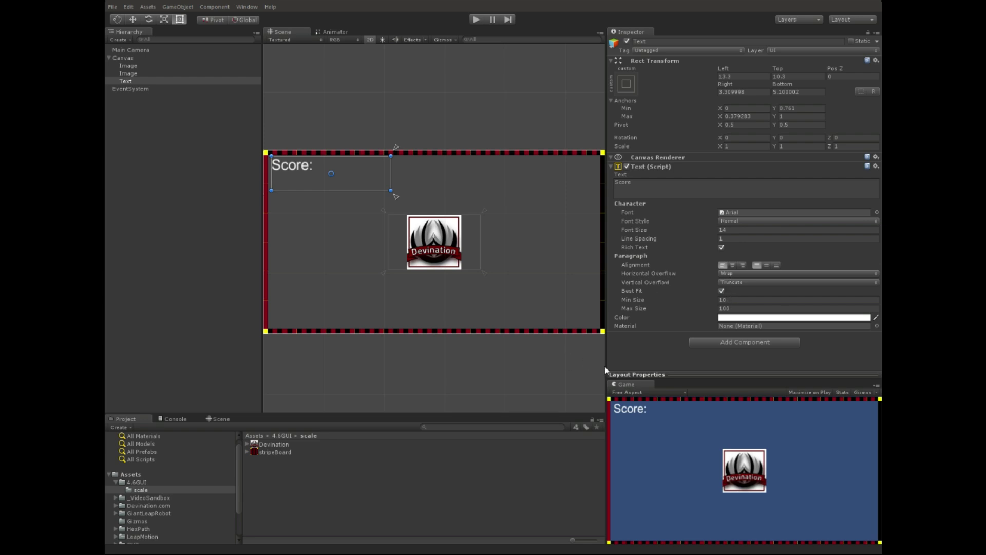
left_click_drag(388, 189, 369, 223)
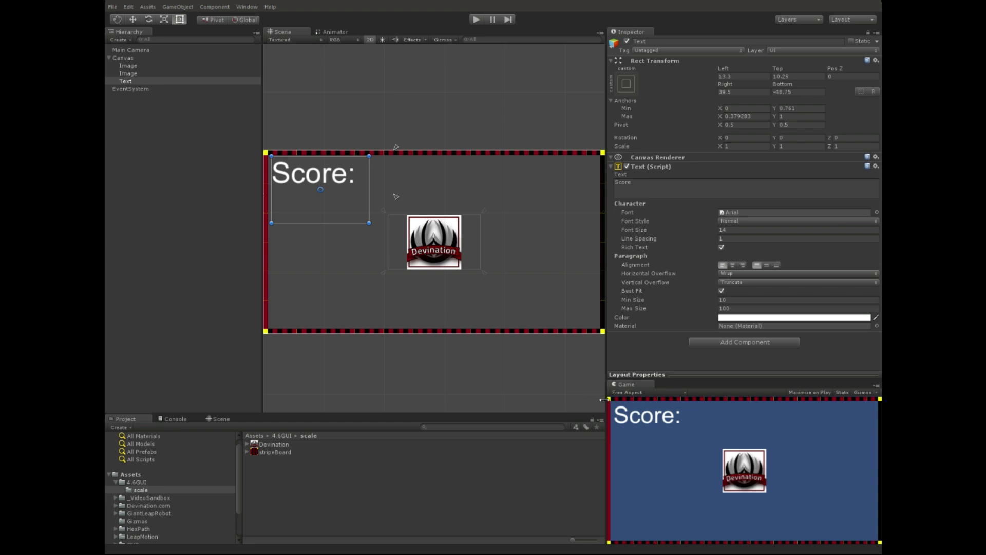
left_click_drag(603, 399, 746, 386)
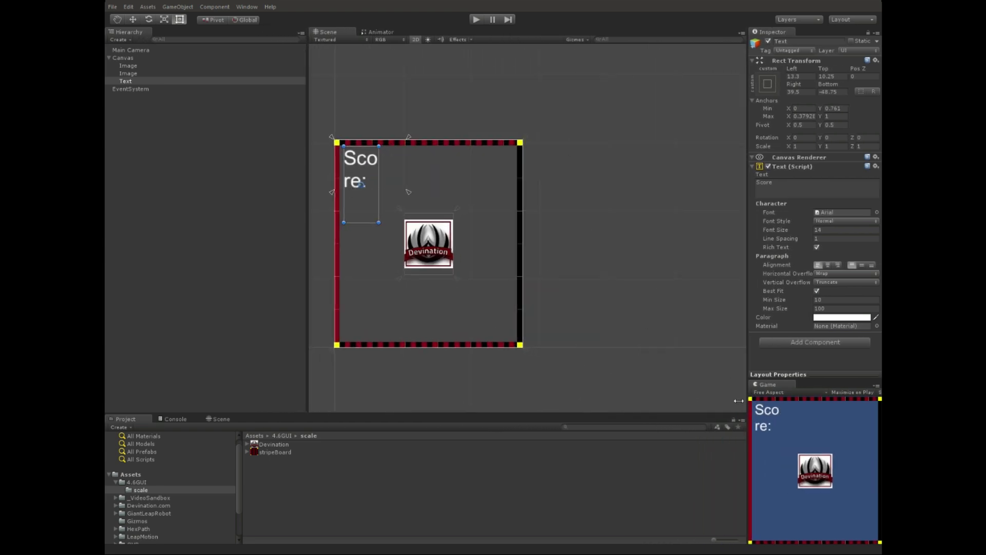
left_click_drag(738, 401, 558, 385)
Set the Score text's Horizontal Overflow to Overflow and test it by narrowing and widening the Game view
left_click(711, 274)
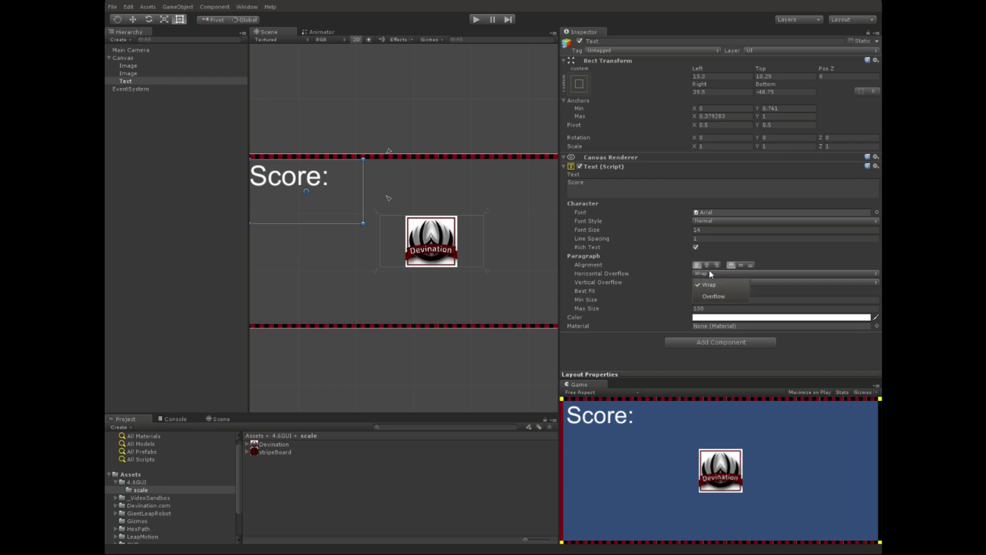
left_click(719, 296)
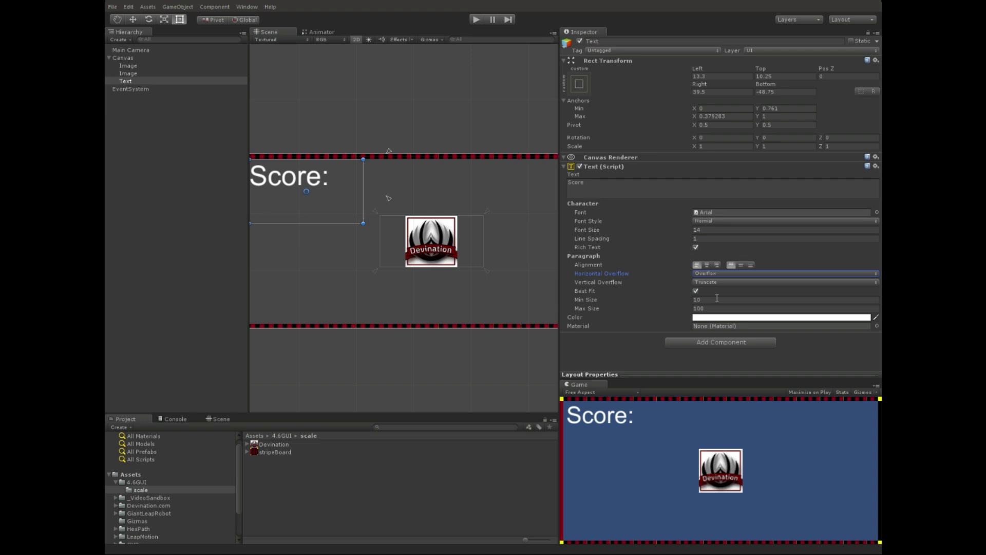
left_click_drag(556, 388, 738, 388)
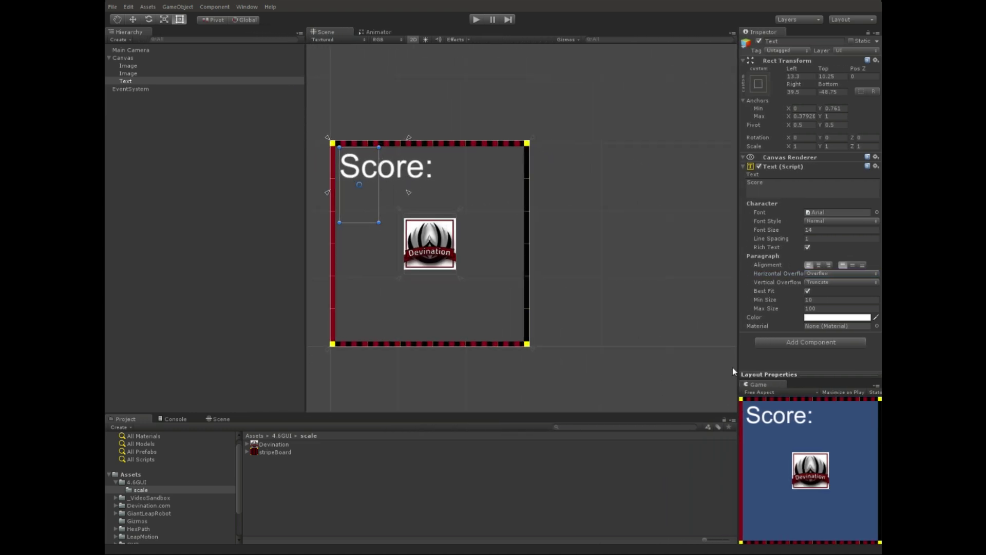
left_click_drag(735, 368, 623, 368)
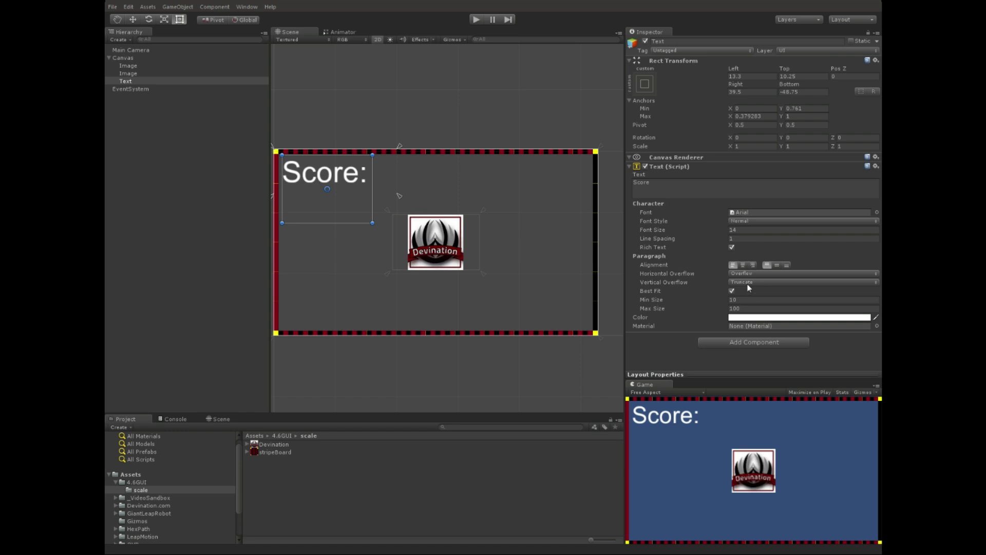
Return the Score text's Horizontal Overflow to Wrap and shorten its box to a Bottom offset of about 21.7
left_click(748, 283)
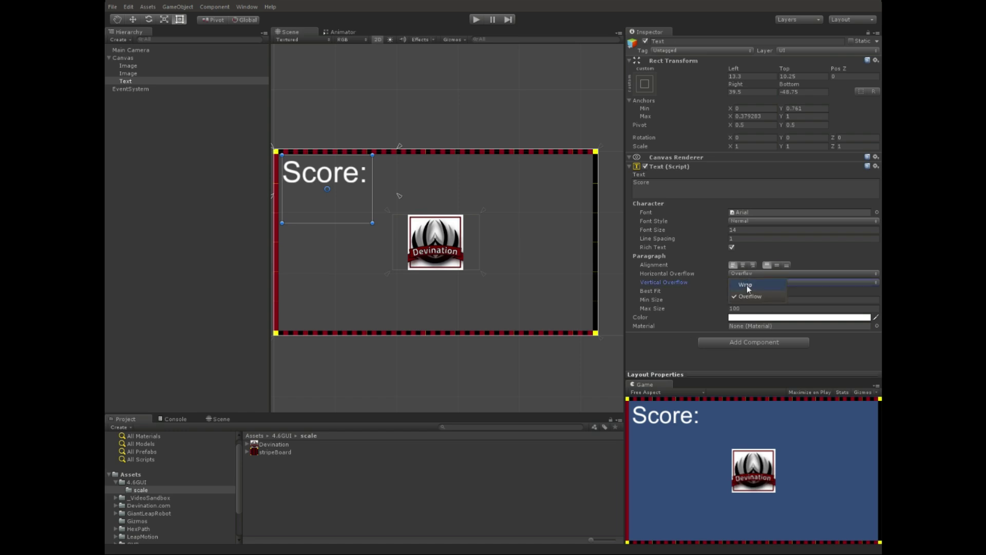
left_click(746, 285)
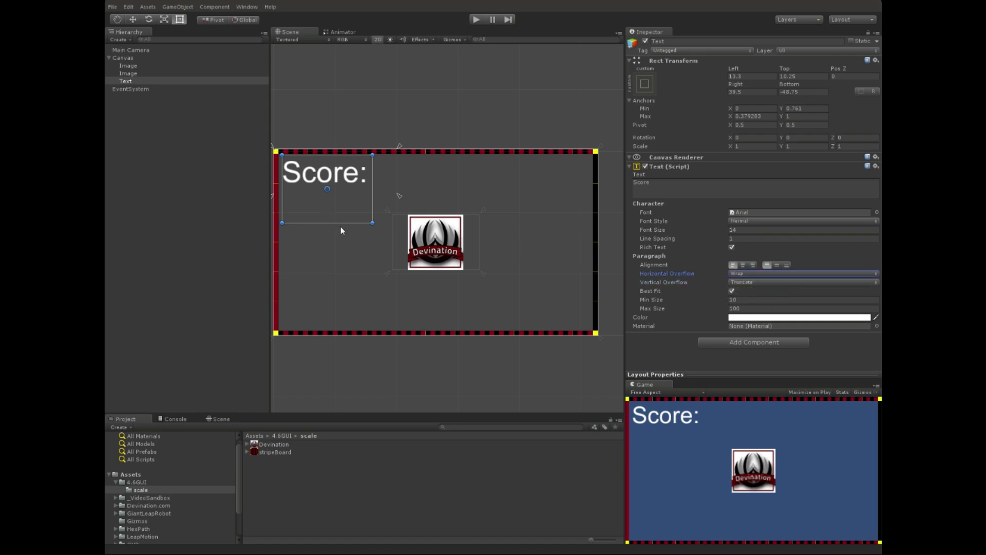
left_click_drag(342, 223, 342, 181)
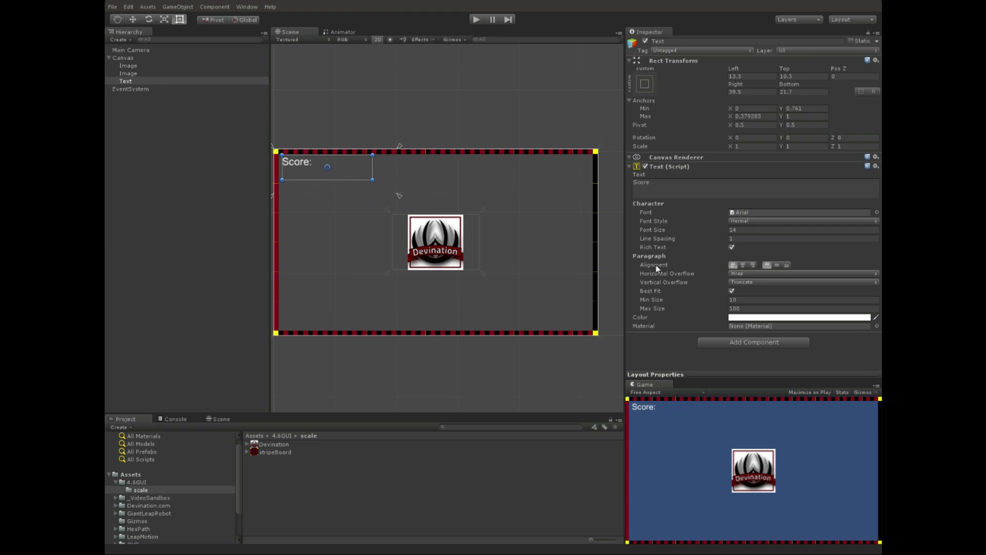
left_click(755, 282)
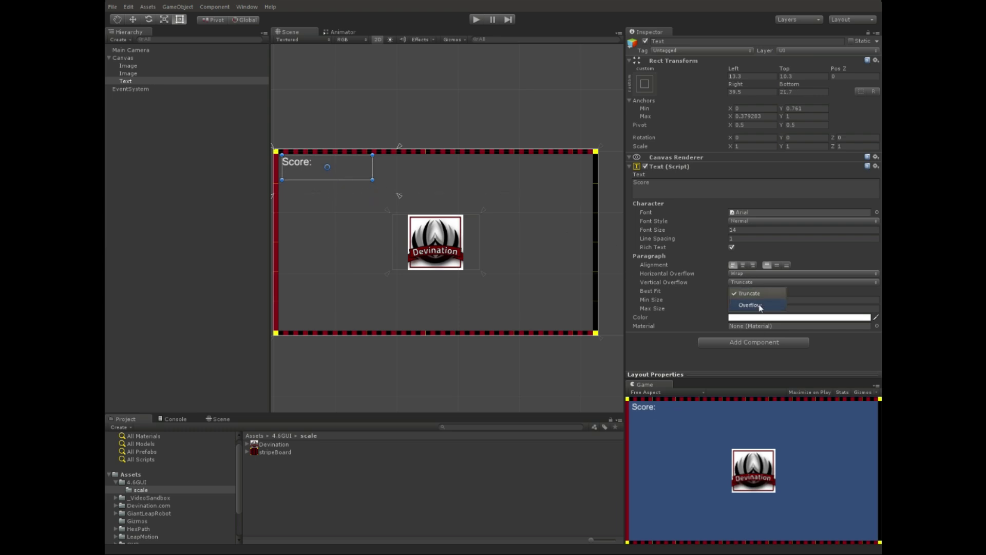
left_click(747, 275)
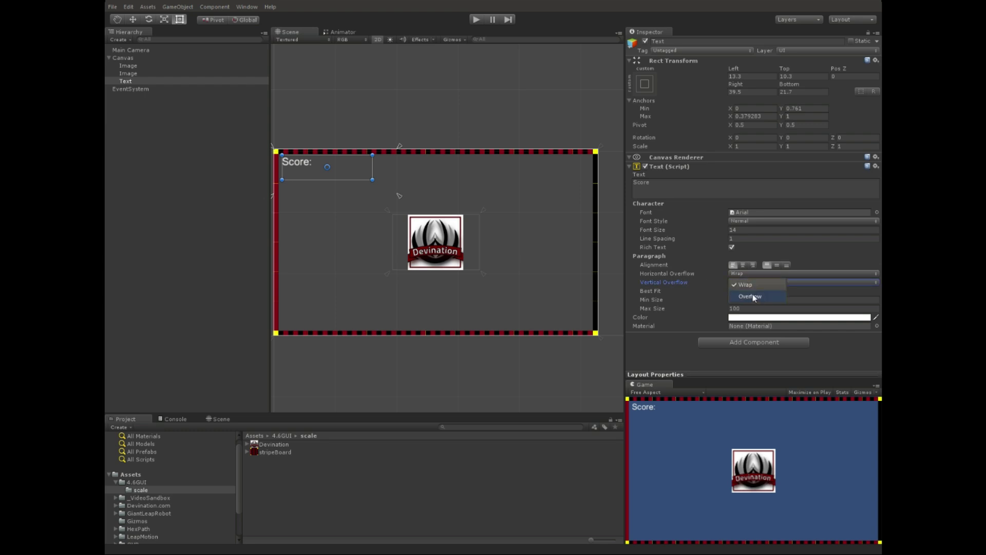
Enlarge the Score text box to its lower-right anchor, with Right and Bottom about 0, and test it in a narrower, taller Game view
left_click(372, 182)
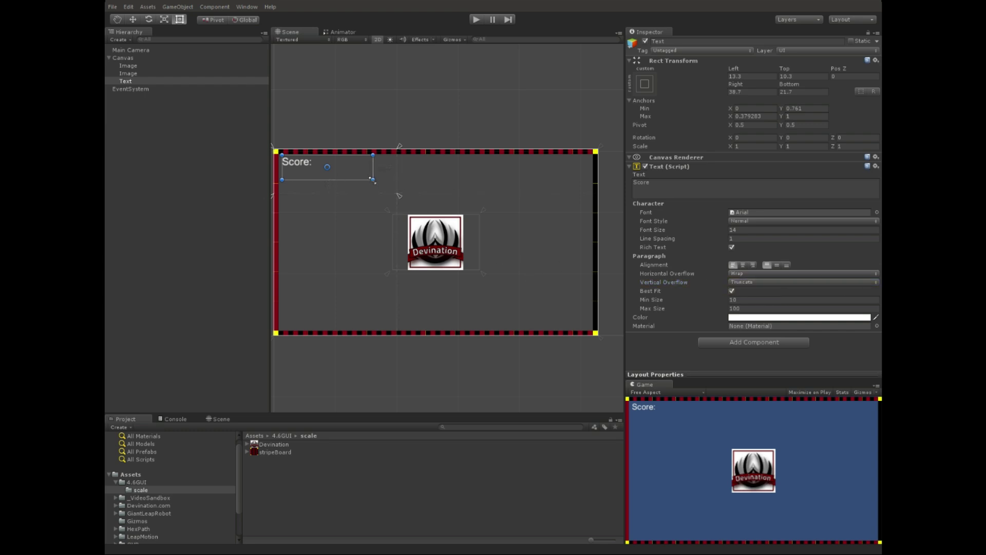
left_click_drag(372, 182, 396, 193)
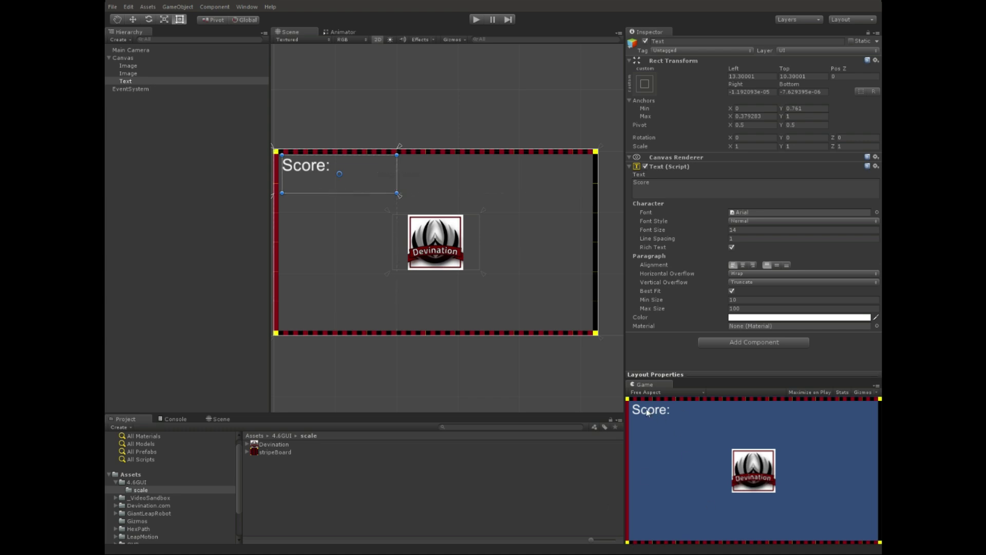
left_click_drag(625, 398, 692, 396)
left_click_drag(749, 376, 744, 349)
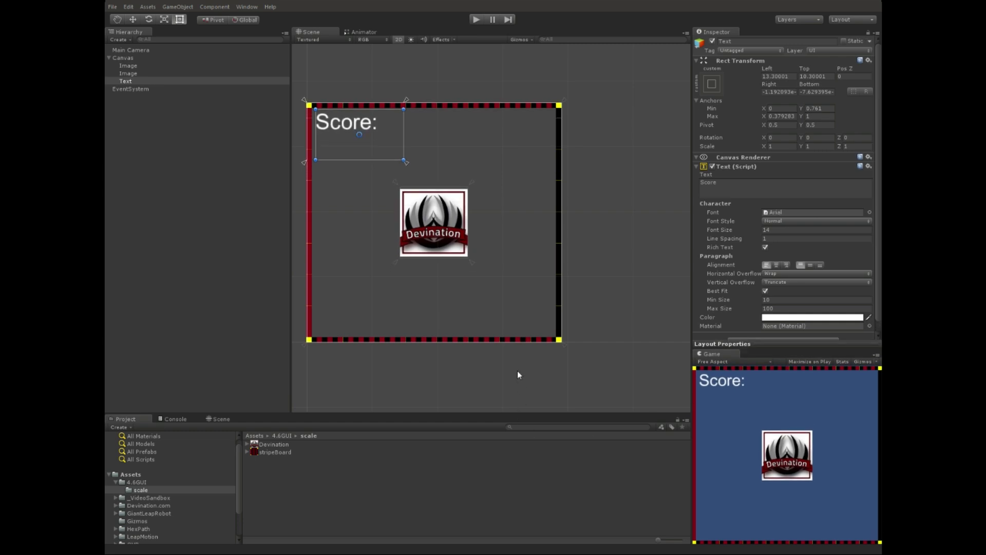